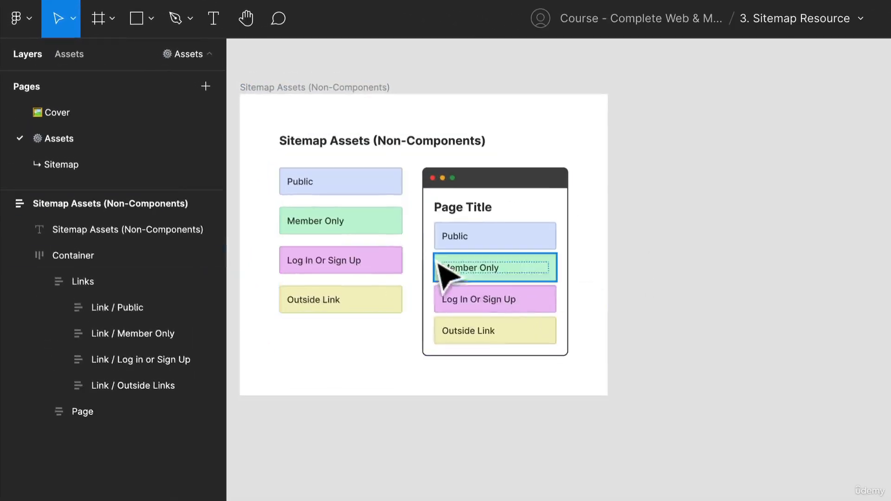
Examine the link styles and page card in the Sitemap Assets (Non-Components) frame, and check the file's local components.
{"action": "scroll", "coordinate": [453, 232], "scroll_direction": "up", "scroll_amount": 2}
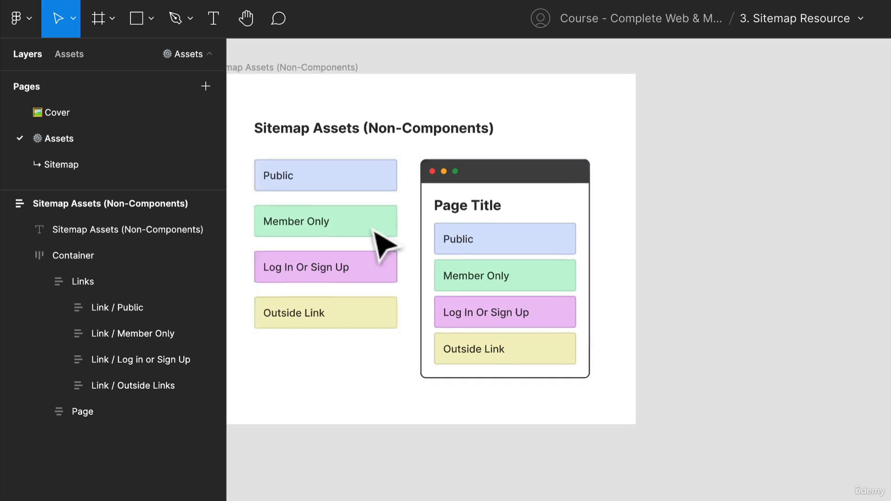
{"action": "left_click_drag", "start_coordinate": [374, 232], "coordinate": [371, 280]}
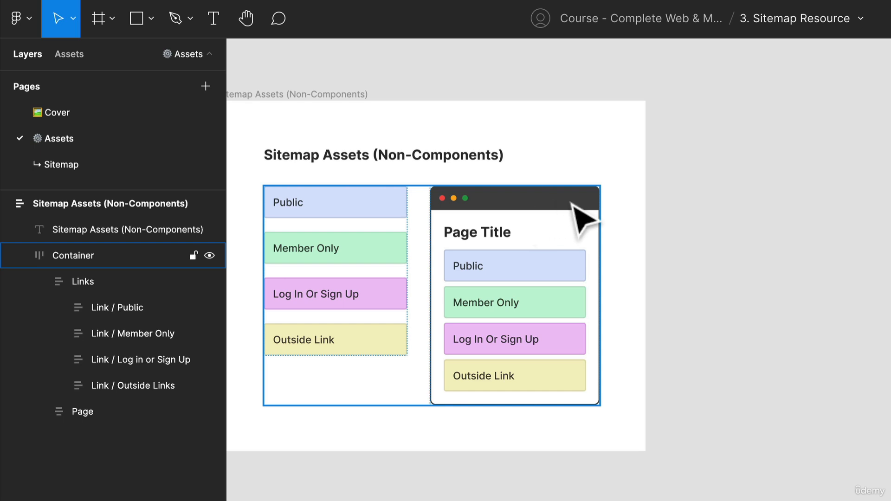
{"action": "left_click", "coordinate": [730, 201]}
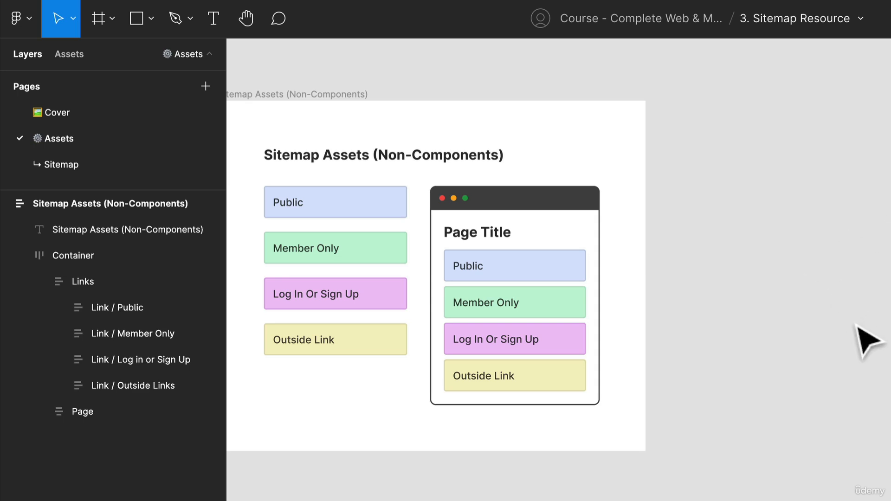
{"action": "key", "text": "space"}
{"action": "left_click_drag", "start_coordinate": [852, 317], "coordinate": [811, 329]}
{"action": "left_click", "coordinate": [486, 299]}
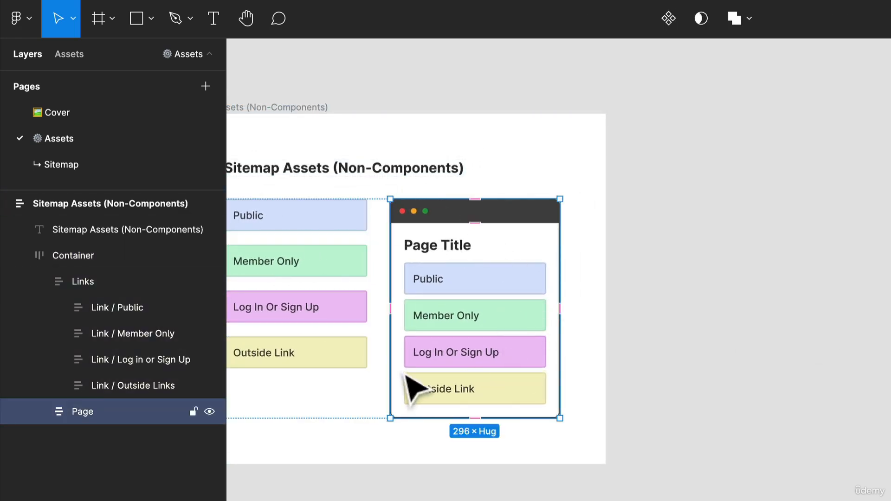
{"action": "left_click_drag", "start_coordinate": [401, 375], "coordinate": [492, 326]}
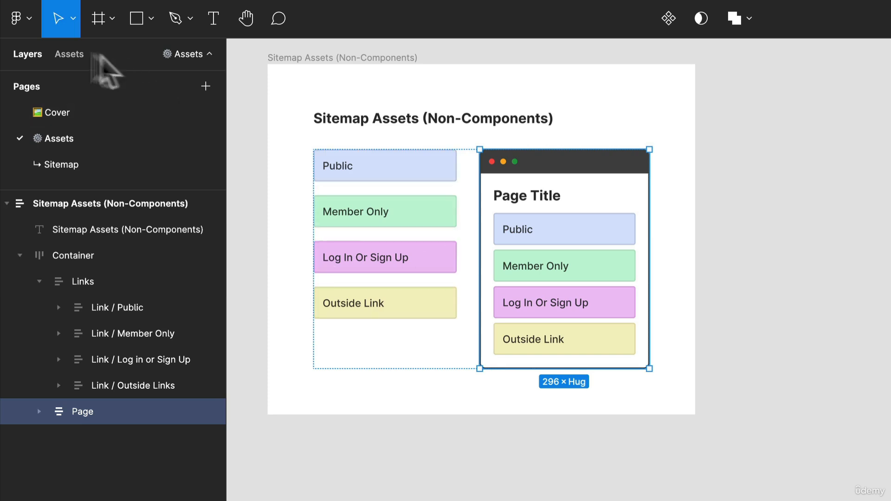
{"action": "left_click", "coordinate": [73, 55]}
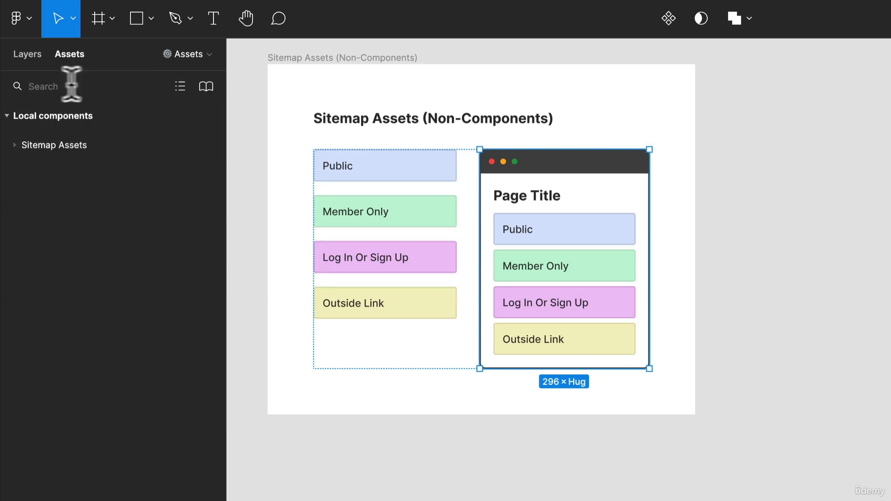
{"action": "left_click", "coordinate": [28, 54]}
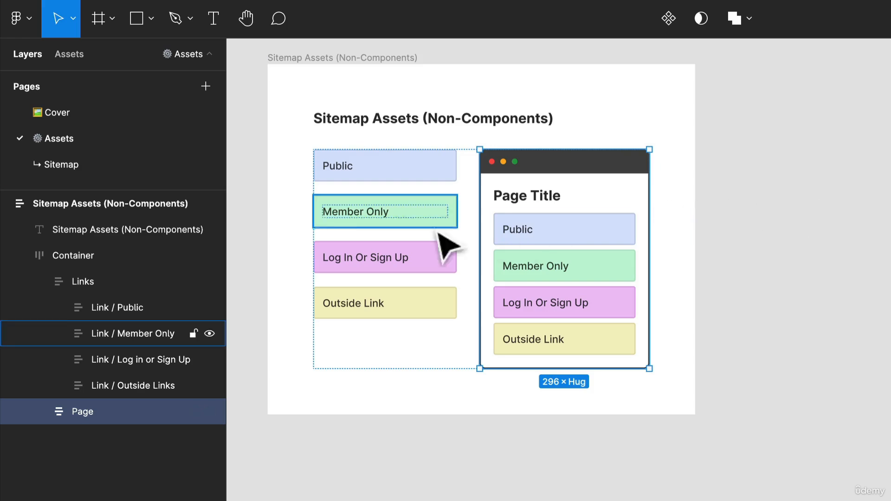
{"action": "scroll", "coordinate": [441, 238], "scroll_direction": "up", "scroll_amount": 3}
{"action": "double_click", "coordinate": [439, 162]}
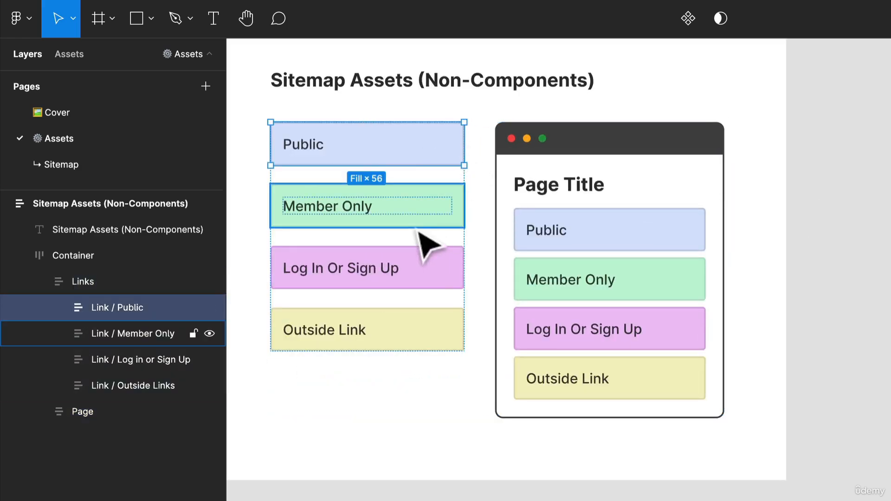
{"action": "left_click", "coordinate": [358, 411]}
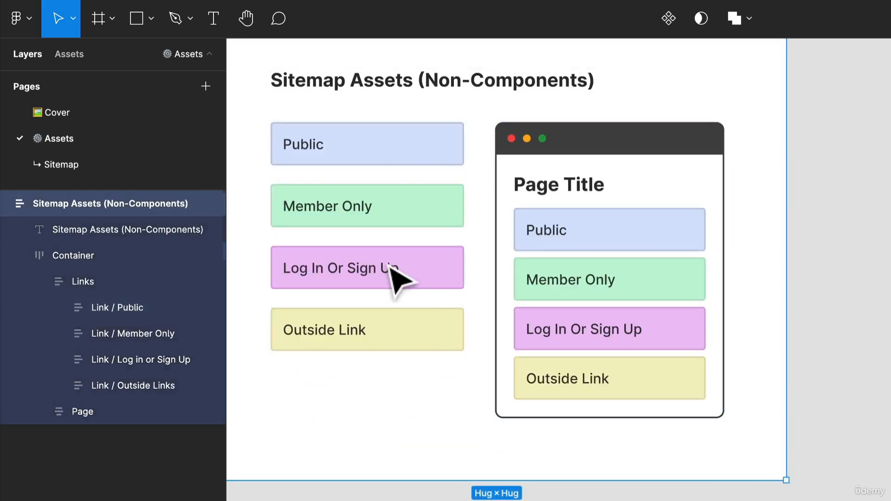
Duplicate the Links frame and move the copy onto the empty canvas outside the Sitemap Assets (Non-Components) frame.
{"action": "double_click", "coordinate": [403, 265]}
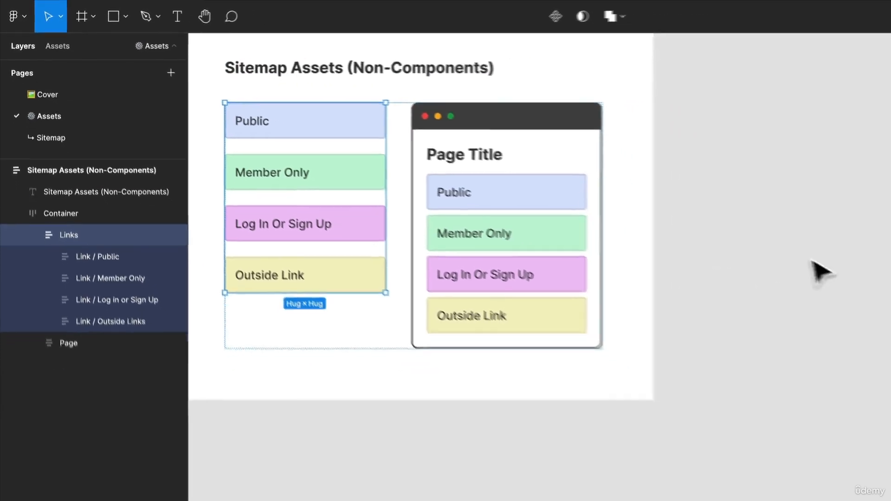
{"action": "left_click_drag", "start_coordinate": [812, 262], "coordinate": [433, 310]}
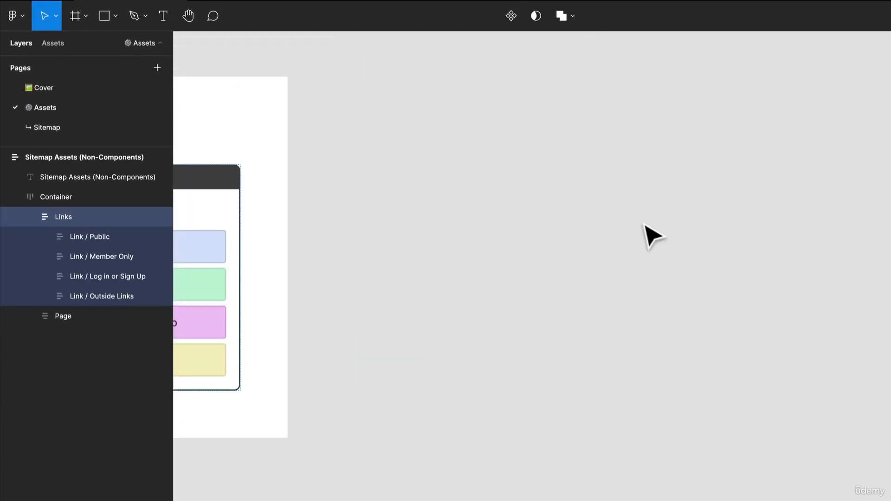
{"action": "key", "text": "ctrl+d"}
{"action": "scroll", "coordinate": [558, 218], "scroll_direction": "down", "scroll_amount": 3}
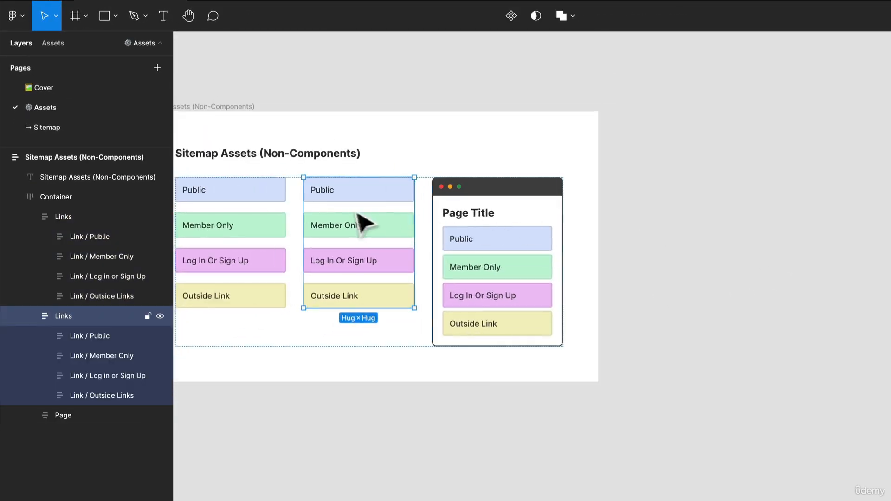
{"action": "left_click_drag", "start_coordinate": [360, 231], "coordinate": [636, 222]}
{"action": "scroll", "coordinate": [742, 229], "scroll_direction": "up", "scroll_amount": 3}
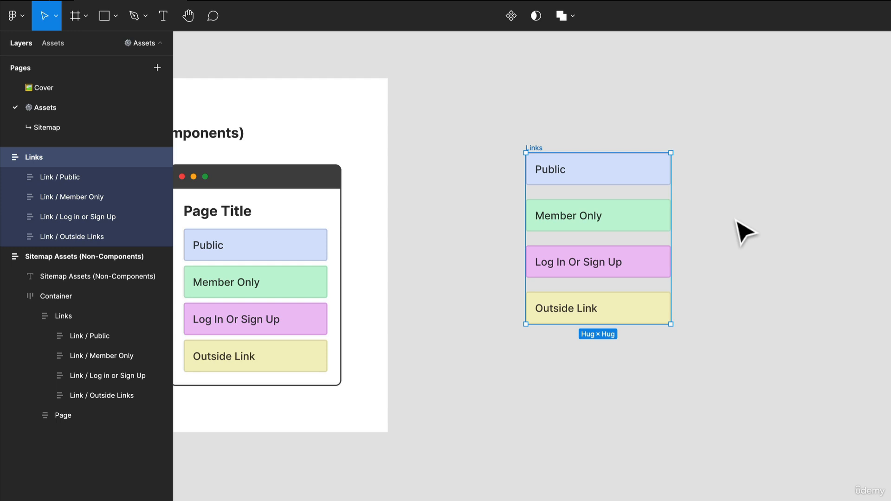
Ungroup the copied Links frame into its four separate link frames.
{"action": "right_click", "coordinate": [577, 164]}
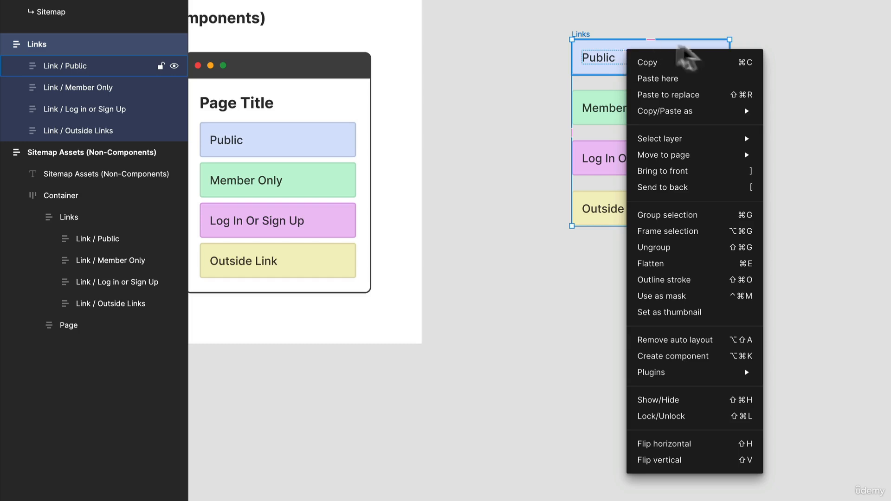
{"action": "left_click", "coordinate": [714, 249]}
{"action": "left_click", "coordinate": [796, 155]}
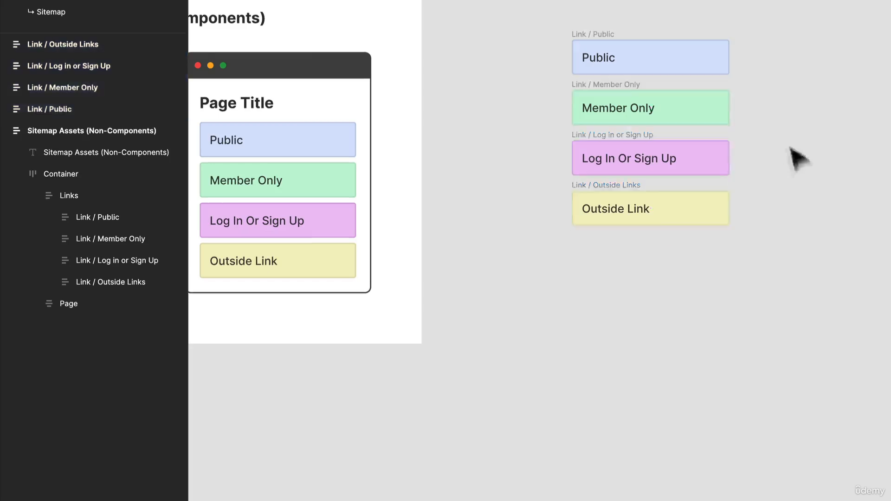
{"action": "left_click_drag", "start_coordinate": [794, 286], "coordinate": [545, 18]}
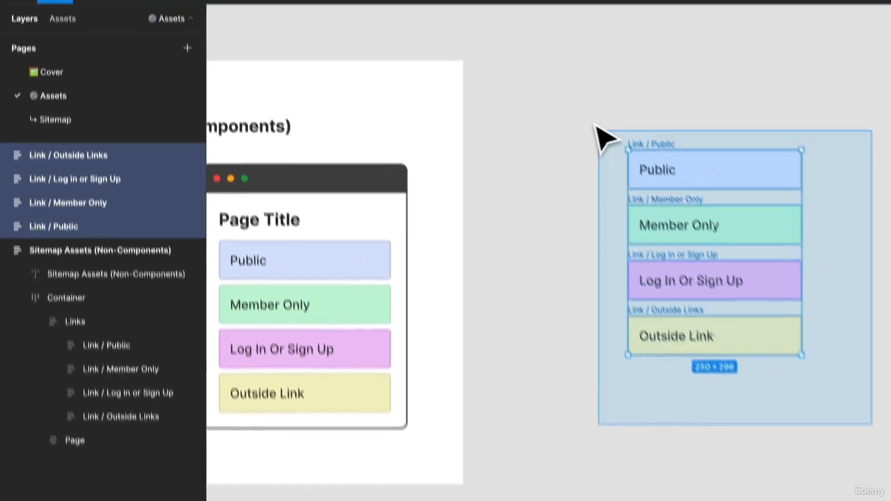
{"action": "left_click_drag", "start_coordinate": [596, 126], "coordinate": [582, 121]}
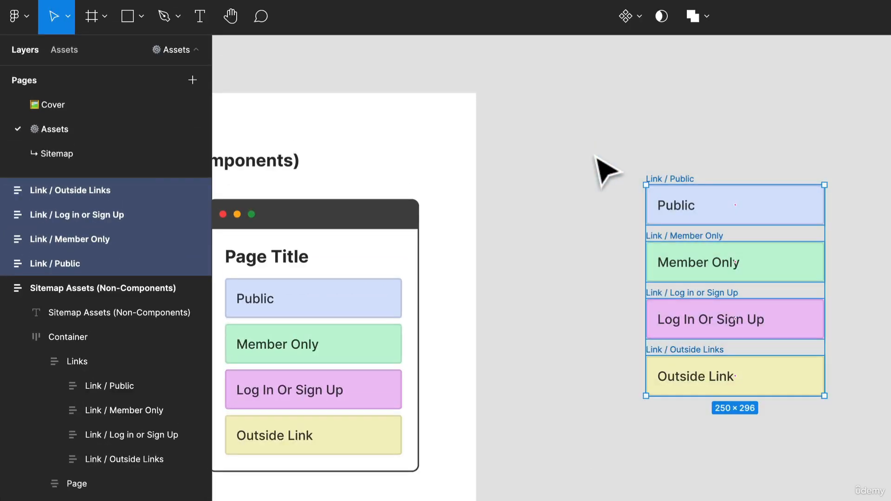
{"action": "left_click", "coordinate": [582, 123]}
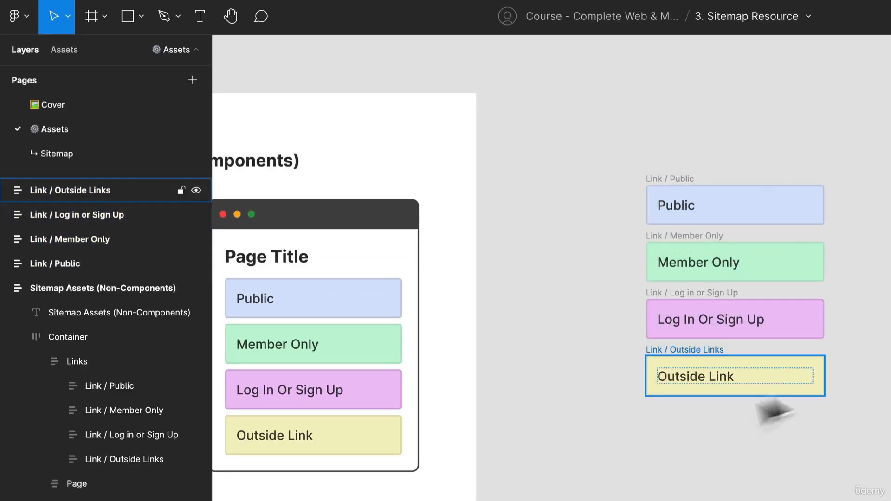
Create a component from the copied Link / Public frame alone, and select all four copied links.
{"action": "left_click", "coordinate": [669, 182]}
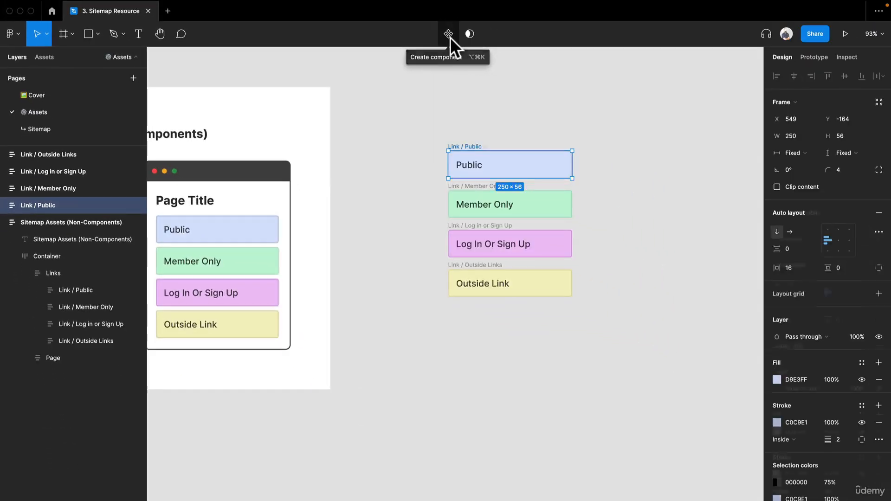
{"action": "left_click", "coordinate": [448, 34]}
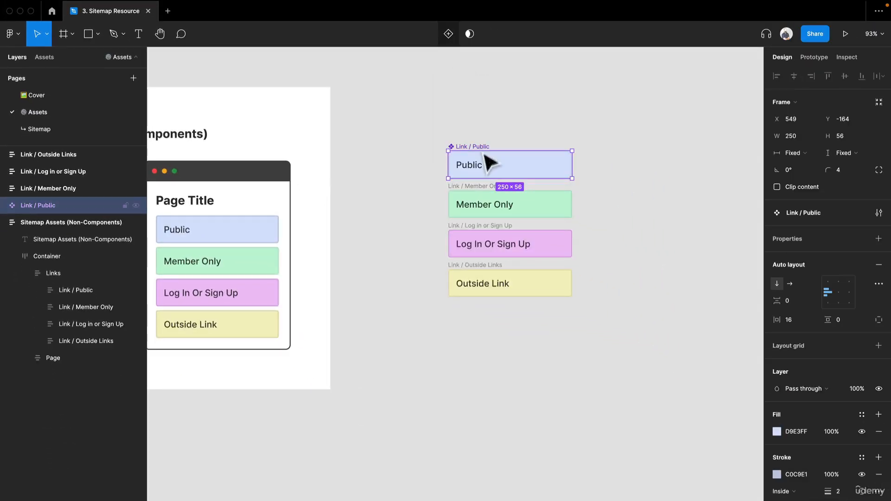
{"action": "left_click", "coordinate": [483, 200]}
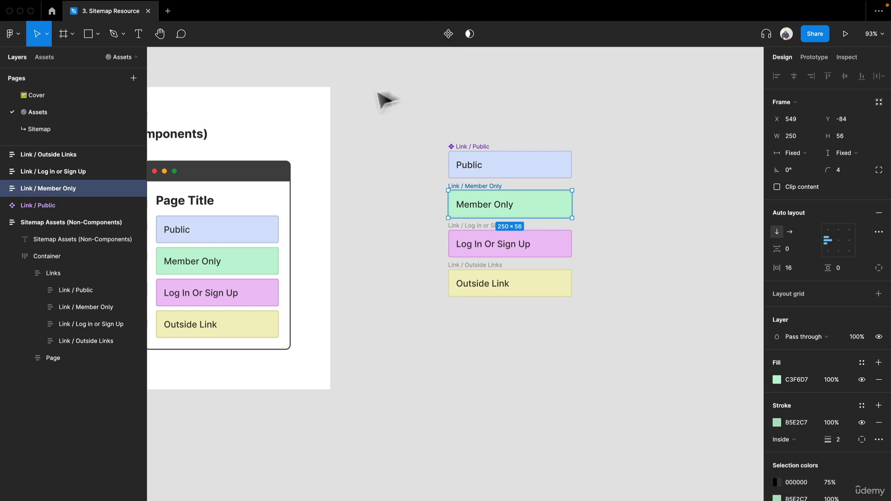
{"action": "left_click_drag", "start_coordinate": [379, 92], "coordinate": [606, 370]}
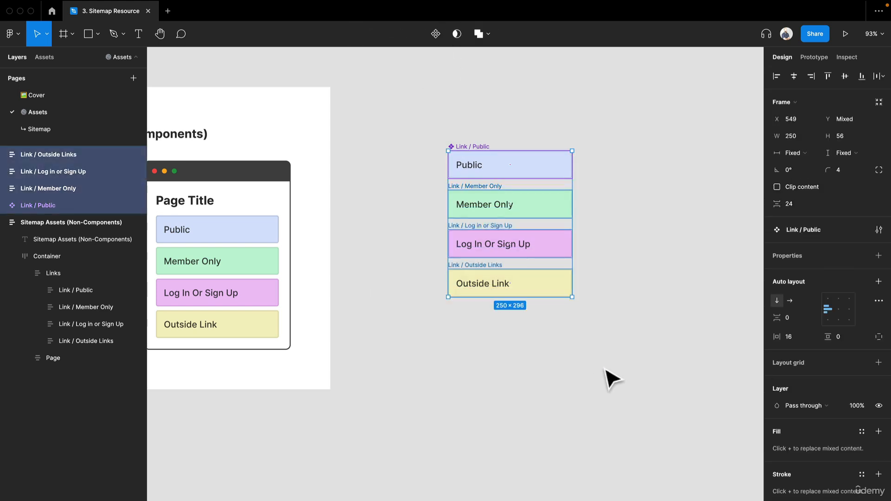
Undo the component creation on the copied Link / Public frame.
{"action": "key", "text": "ctrl+z"}
{"action": "key", "text": "ctrl+z"}
{"action": "key", "text": "ctrl+z"}
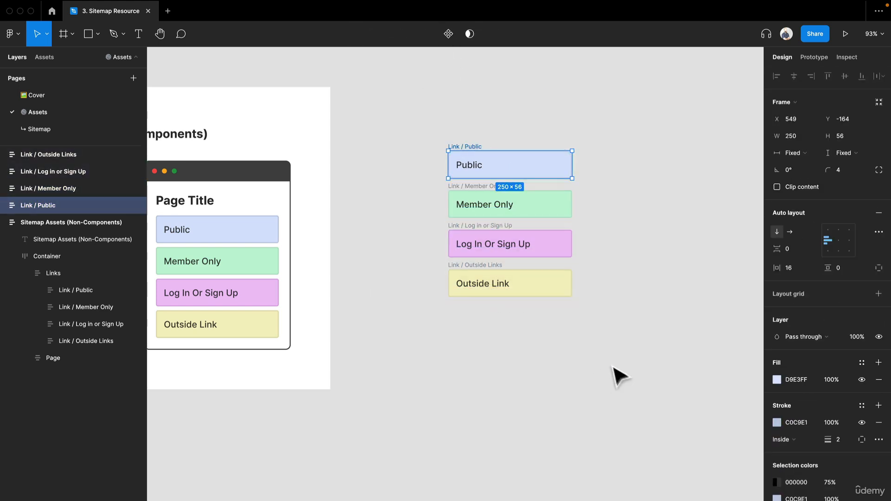
Convert the four copied link frames into individual components at once with Create multiple components.
{"action": "left_click_drag", "start_coordinate": [613, 366], "coordinate": [420, 121]}
{"action": "left_click", "coordinate": [441, 33]}
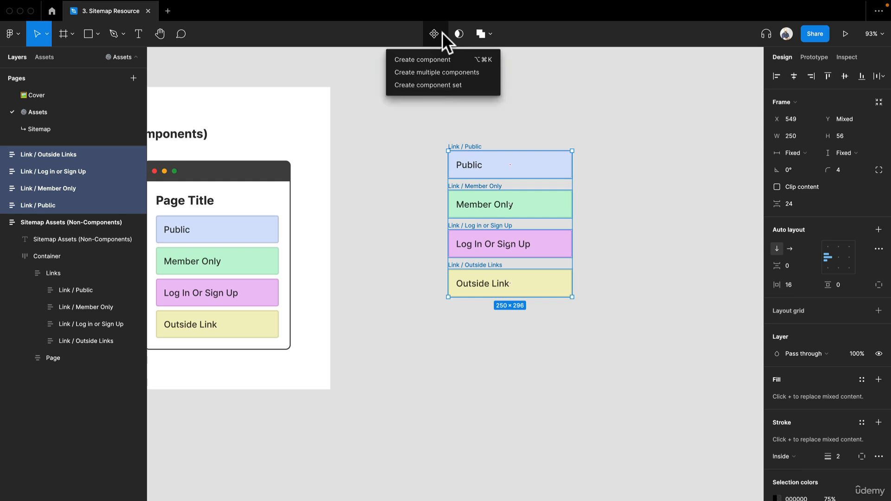
{"action": "left_click", "coordinate": [438, 73]}
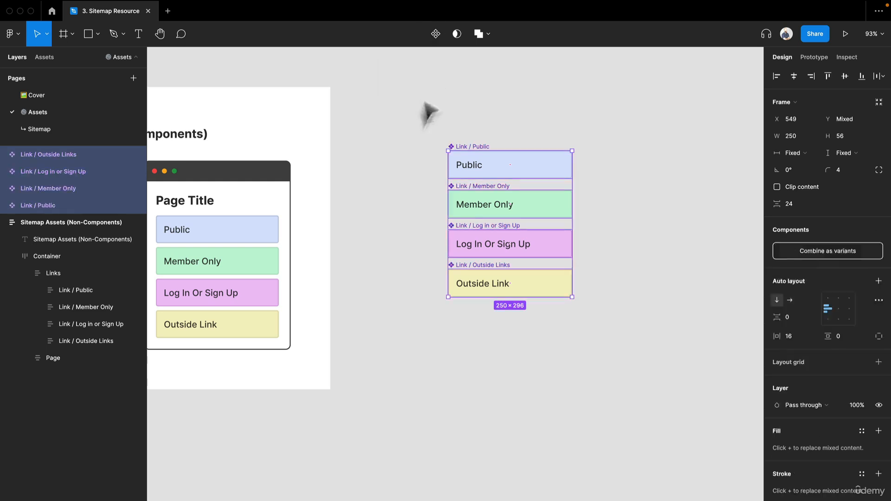
{"action": "left_click", "coordinate": [404, 209]}
Place one instance each of the Log In Or Sign Up, Member Only, Outside Link and Public components beside the main components.
{"action": "left_click", "coordinate": [47, 57]}
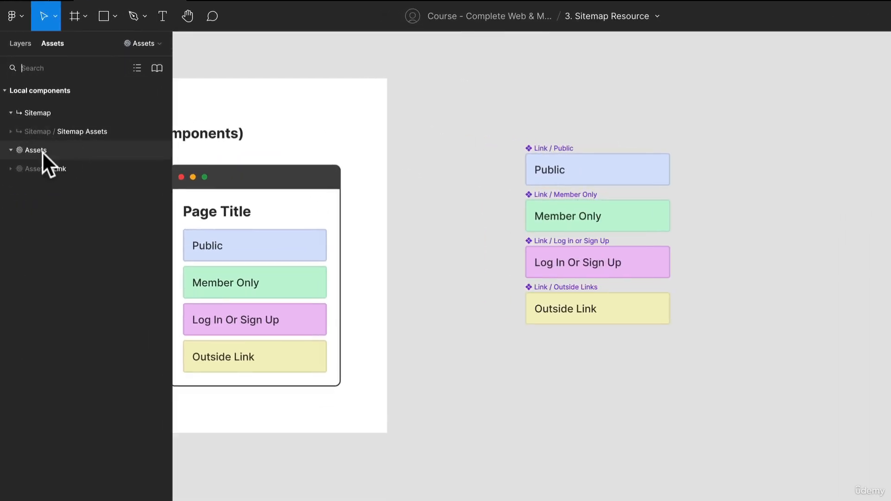
{"action": "left_click", "coordinate": [64, 168]}
{"action": "left_click_drag", "start_coordinate": [121, 203], "coordinate": [830, 106]}
{"action": "left_click_drag", "start_coordinate": [140, 251], "coordinate": [565, 221]}
{"action": "left_click_drag", "start_coordinate": [83, 284], "coordinate": [589, 294]}
{"action": "left_click_drag", "start_coordinate": [115, 357], "coordinate": [604, 385]}
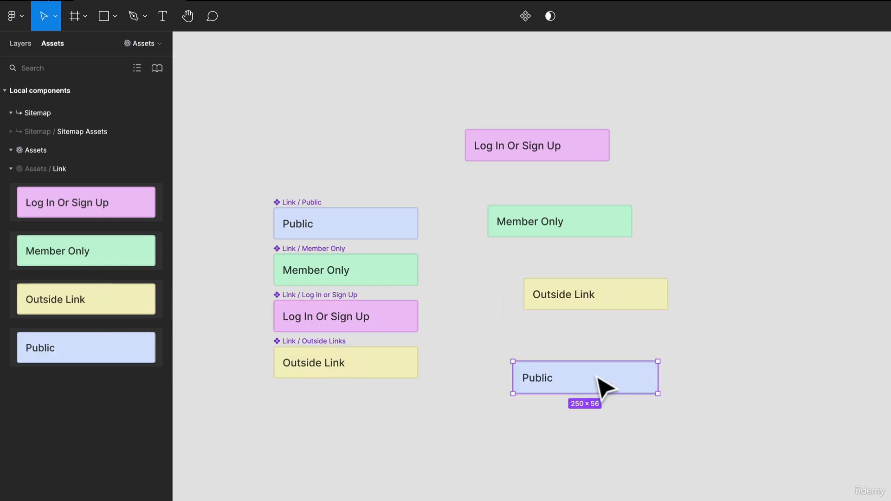
Change the text of the Public link instance to "Hello".
{"action": "double_click", "coordinate": [533, 377]}
{"action": "double_click", "coordinate": [540, 378]}
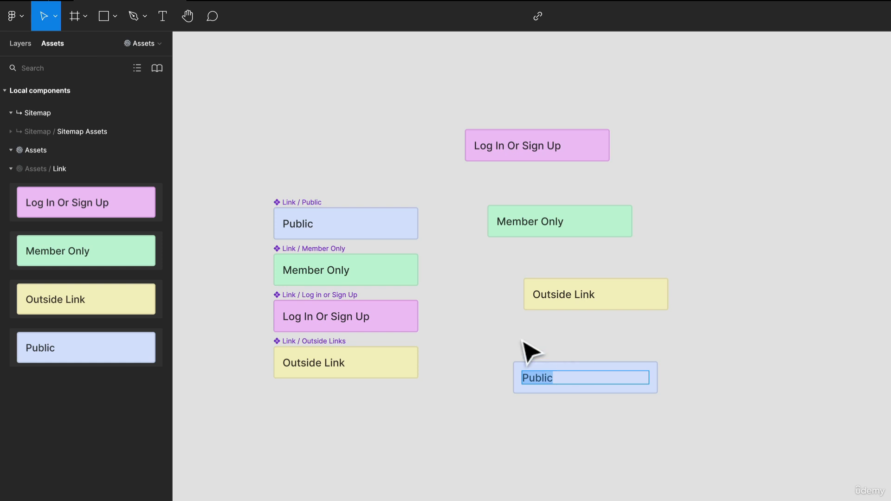
{"action": "type", "text": "Hello"}
{"action": "key", "text": "Escape"}
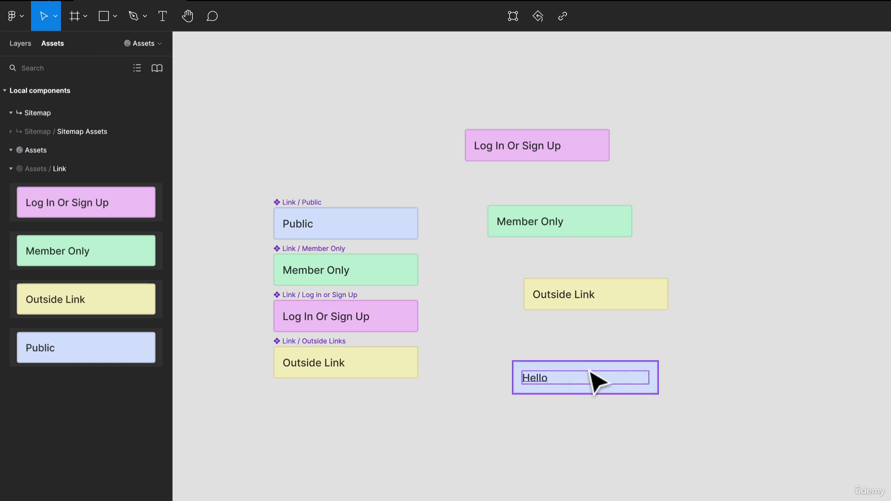
{"action": "key", "text": "Escape"}
Swap the "Hello" instance to the Outside Links component.
{"action": "left_click", "coordinate": [783, 226]}
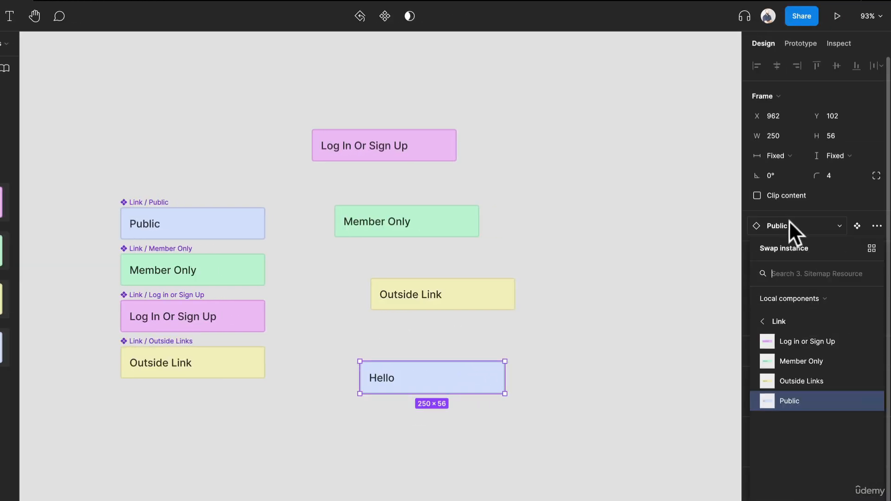
{"action": "left_click", "coordinate": [795, 380]}
{"action": "left_click", "coordinate": [706, 419]}
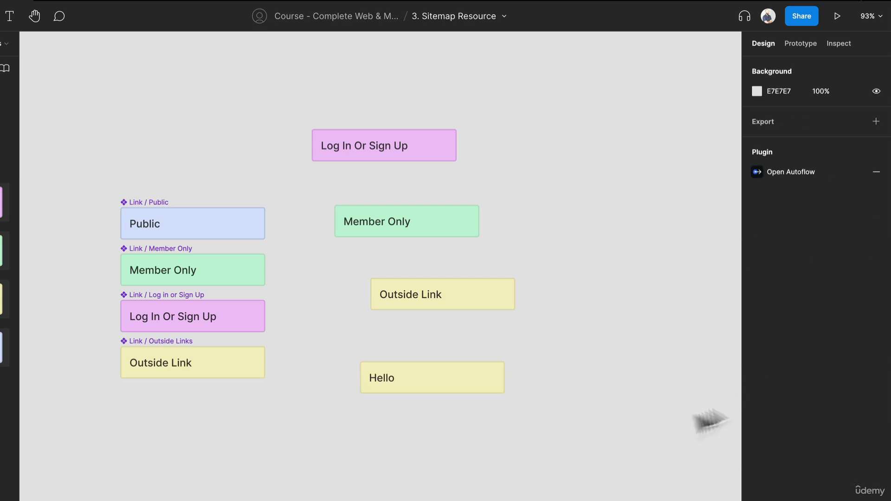
{"action": "left_click", "coordinate": [450, 385]}
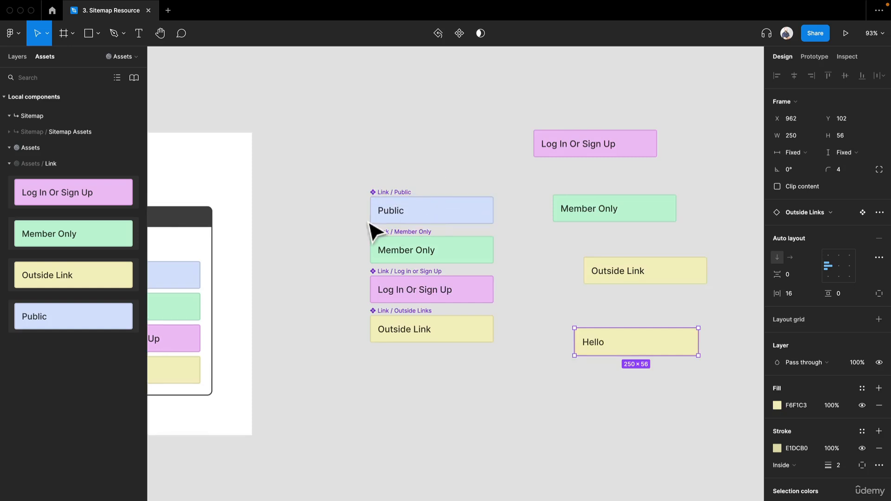
Try a different fill colour on the Member Only main component.
{"action": "scroll", "coordinate": [369, 214], "scroll_direction": "up", "scroll_amount": 5}
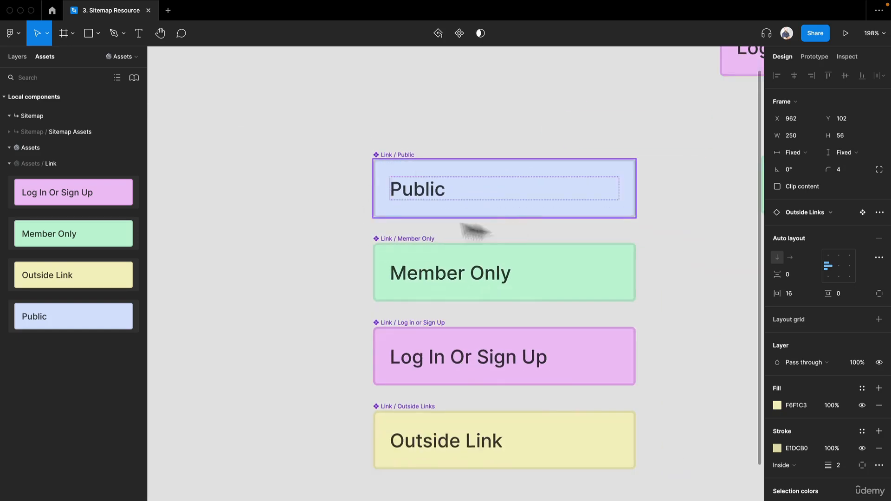
{"action": "scroll", "coordinate": [510, 221], "scroll_direction": "down", "scroll_amount": 4}
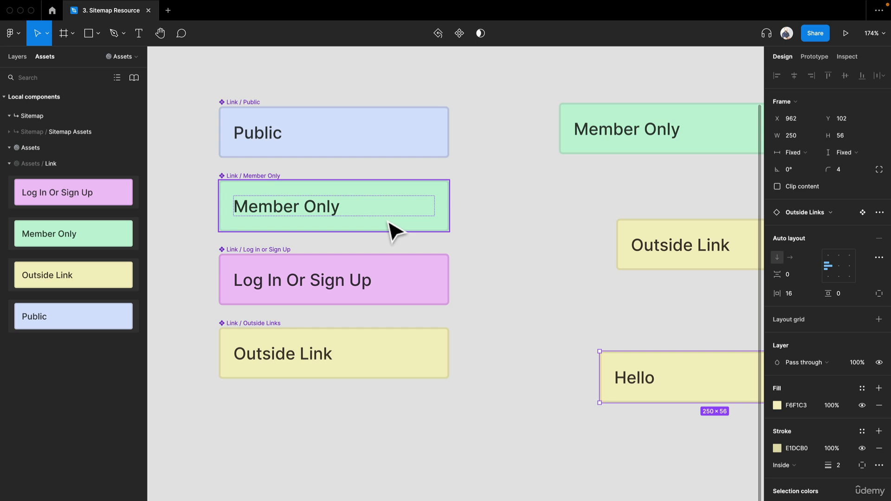
{"action": "scroll", "coordinate": [392, 229], "scroll_direction": "down", "scroll_amount": 2}
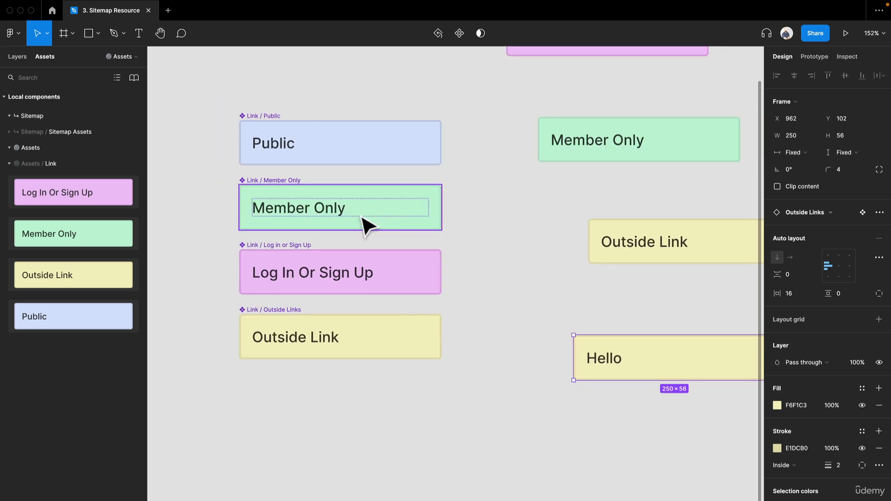
{"action": "left_click", "coordinate": [345, 216]}
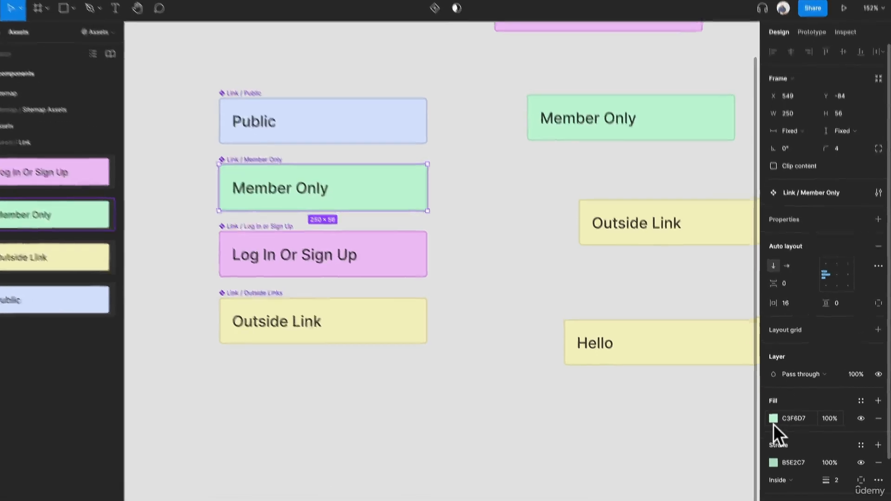
{"action": "left_click", "coordinate": [777, 430]}
{"action": "left_click", "coordinate": [717, 359]}
{"action": "left_click_drag", "start_coordinate": [687, 288], "coordinate": [630, 218]}
{"action": "left_click", "coordinate": [440, 183]}
Set the corner radius of all four main link components to 100.
{"action": "left_click_drag", "start_coordinate": [451, 286], "coordinate": [56, 35]}
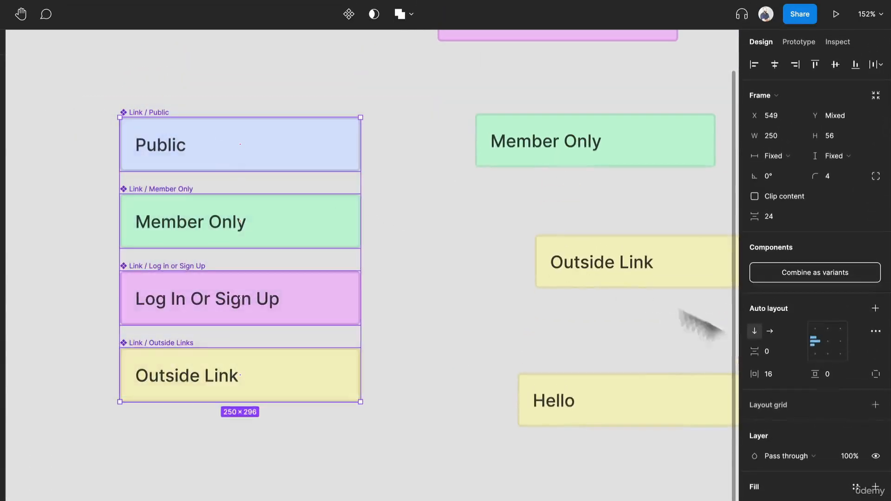
{"action": "left_click", "coordinate": [832, 176]}
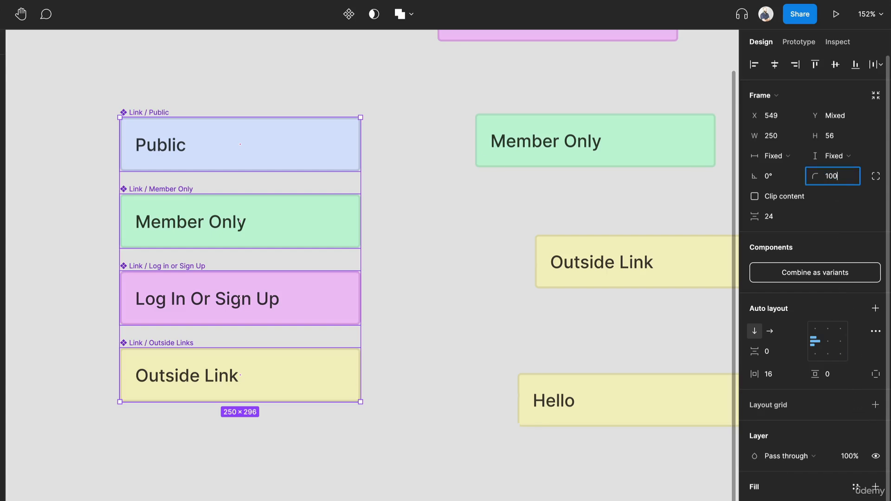
{"action": "key", "text": "Return"}
{"action": "left_click_drag", "start_coordinate": [547, 232], "coordinate": [352, 305]}
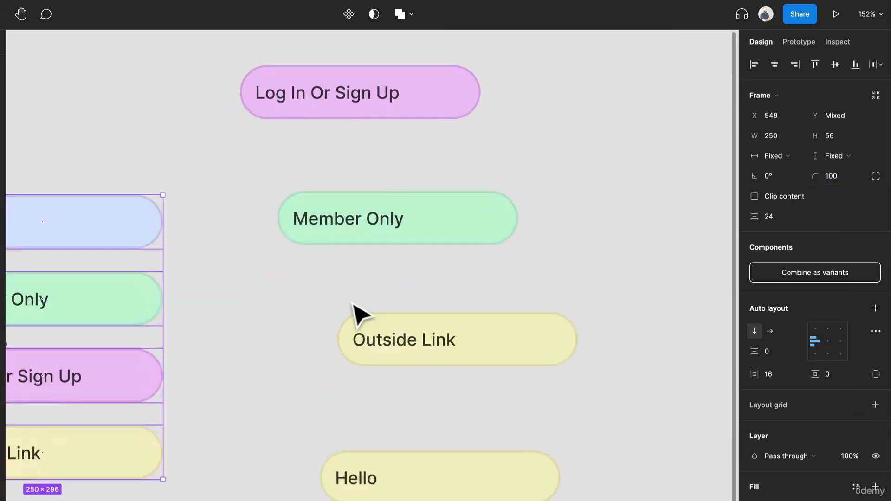
{"action": "scroll", "coordinate": [359, 315], "scroll_direction": "down", "scroll_amount": 3}
{"action": "left_click", "coordinate": [357, 300]}
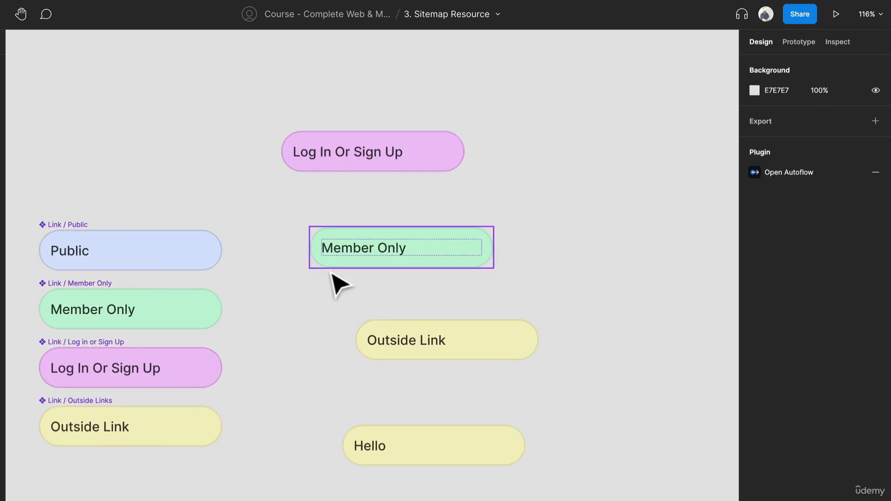
Swap the Member Only instance to the Outside Links component.
{"action": "left_click", "coordinate": [370, 261]}
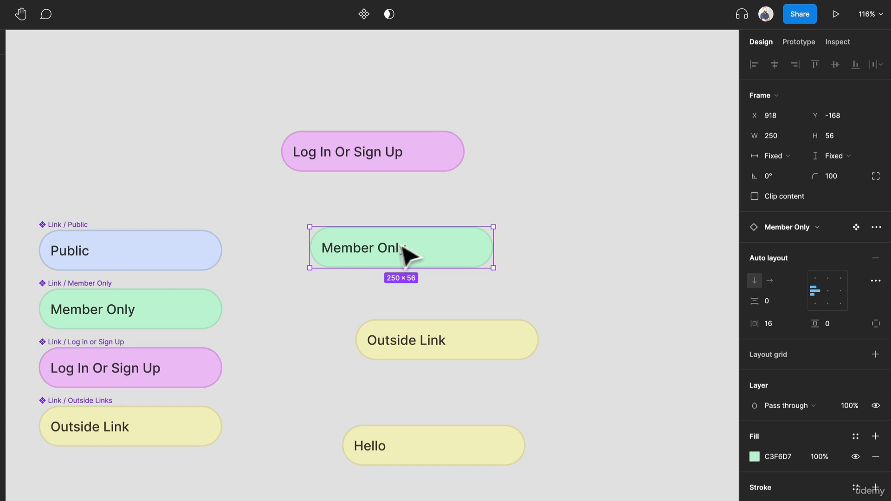
{"action": "left_click", "coordinate": [795, 225]}
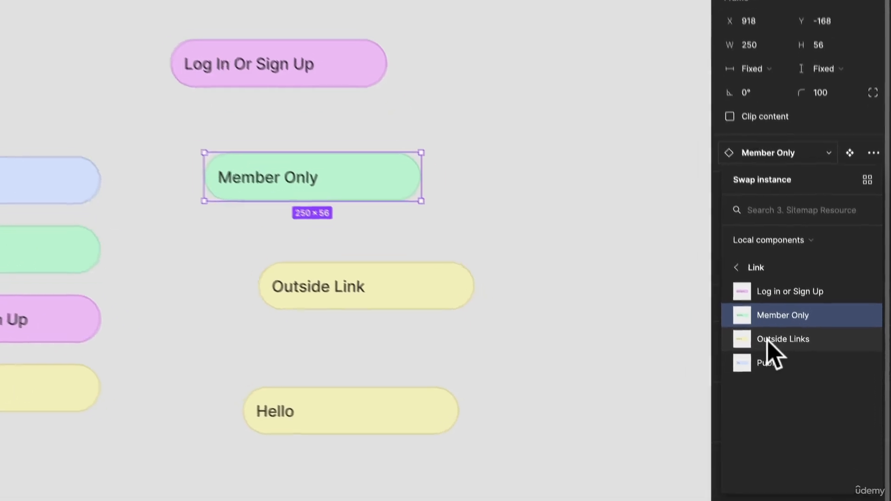
{"action": "left_click", "coordinate": [766, 343]}
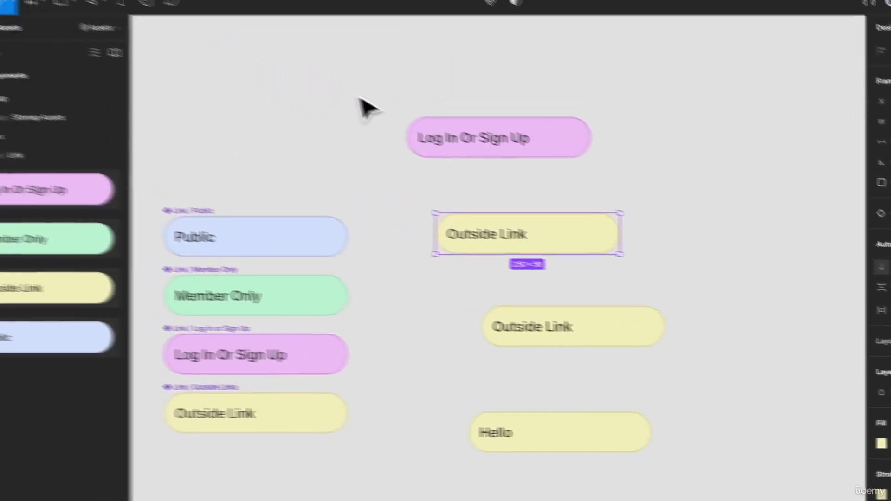
Undo the instance swap and the corner rounding, and delete the four link instances beside the main components.
{"action": "left_click_drag", "start_coordinate": [104, 5], "coordinate": [466, 458]}
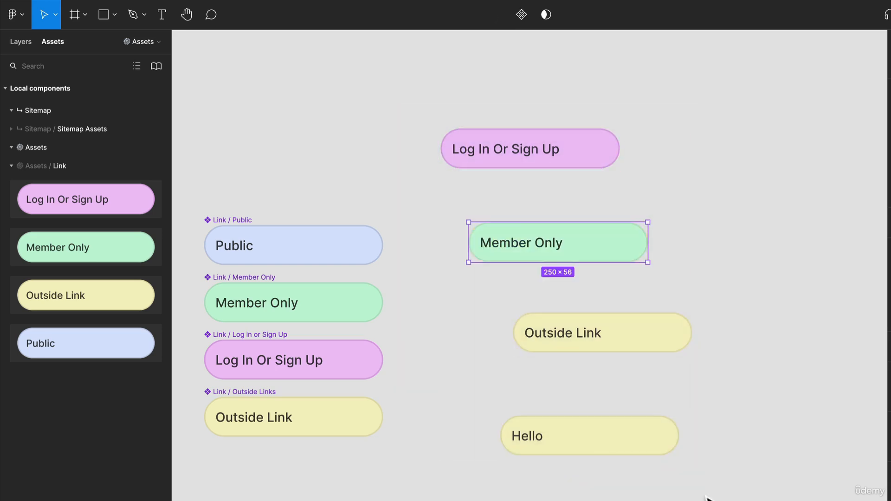
{"action": "left_click", "coordinate": [672, 284]}
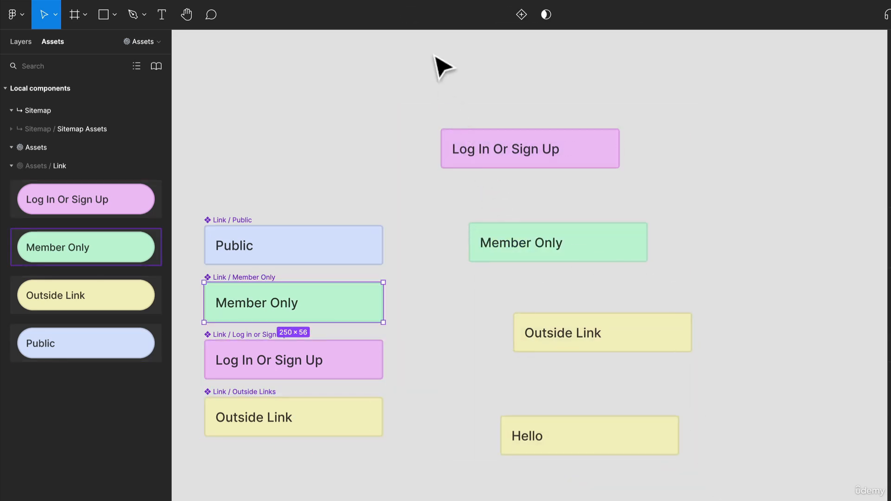
{"action": "left_click_drag", "start_coordinate": [434, 55], "coordinate": [679, 498]}
{"action": "key", "text": "Delete"}
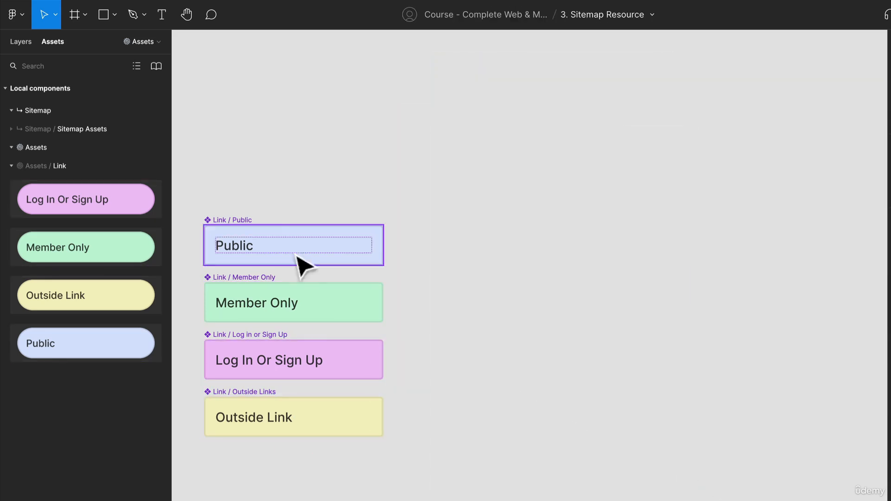
Combine the Public, Member Only, Log in or Sign Up and Outside Links components as variants of one component set.
{"action": "left_click_drag", "start_coordinate": [294, 198], "coordinate": [423, 190]}
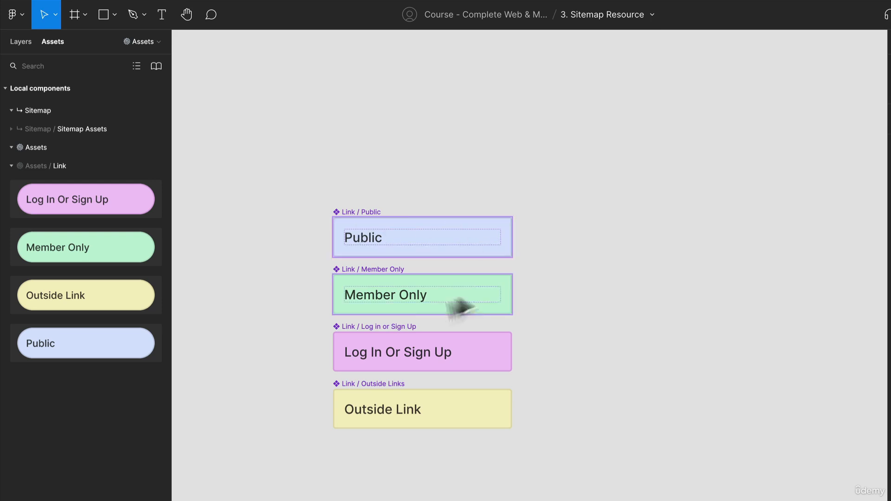
{"action": "left_click", "coordinate": [375, 214]}
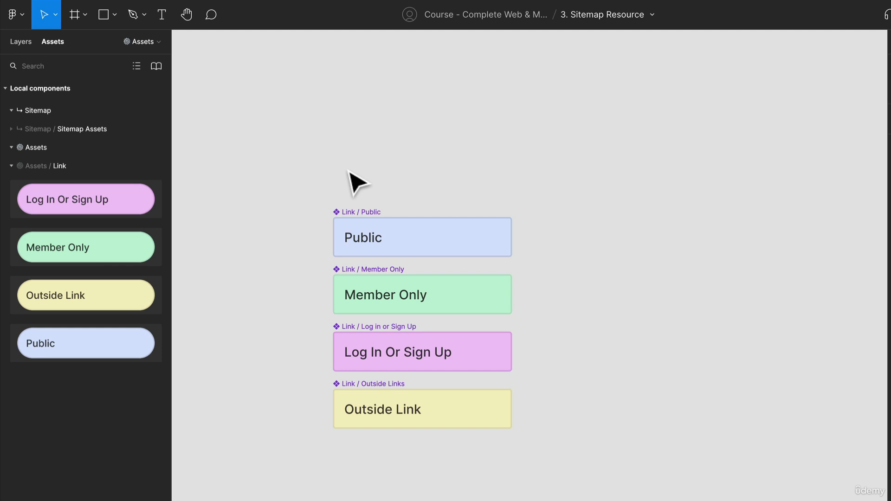
{"action": "left_click", "coordinate": [357, 214]}
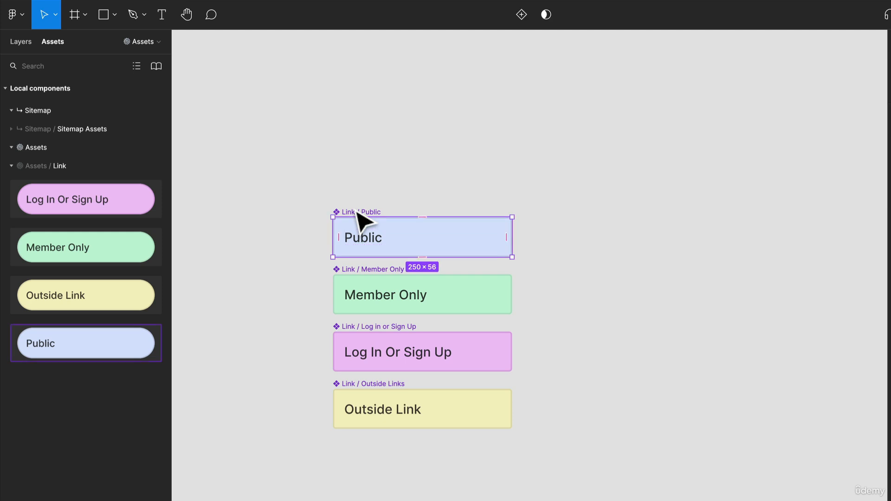
{"action": "left_click_drag", "start_coordinate": [288, 165], "coordinate": [577, 499]}
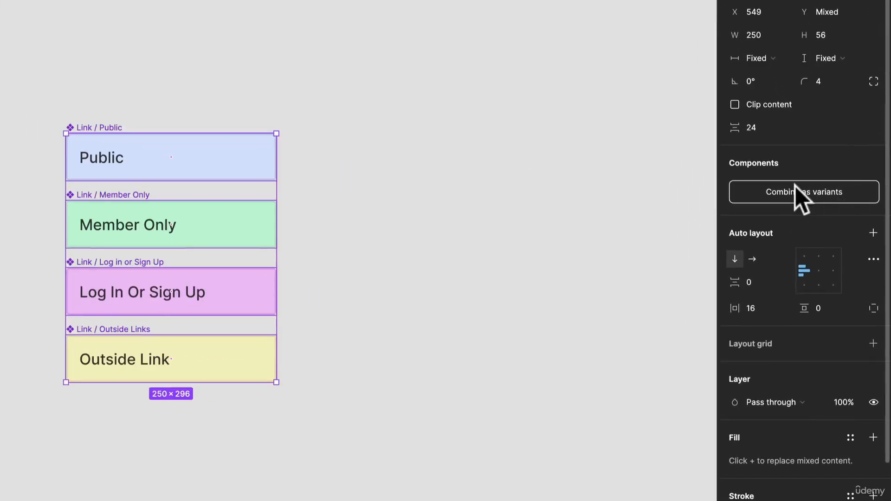
{"action": "left_click", "coordinate": [816, 193]}
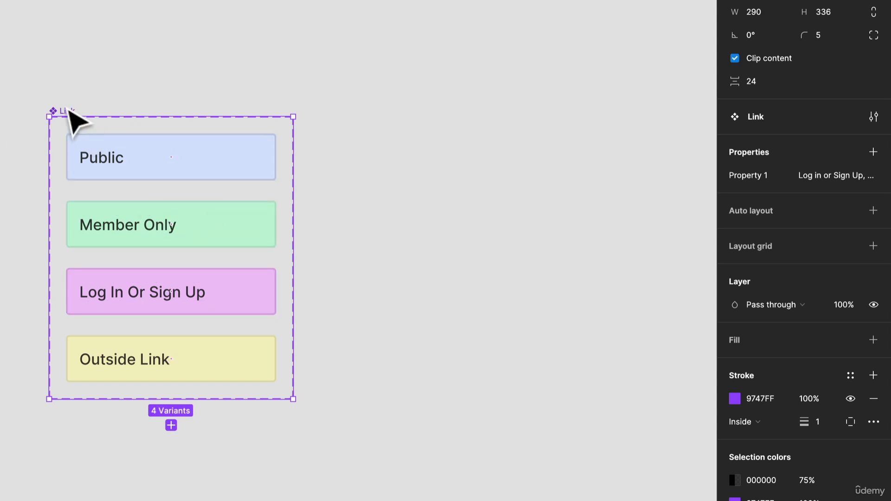
Inspect the Property 1 value of each of the four variants in the Link component set.
{"action": "left_click", "coordinate": [139, 168]}
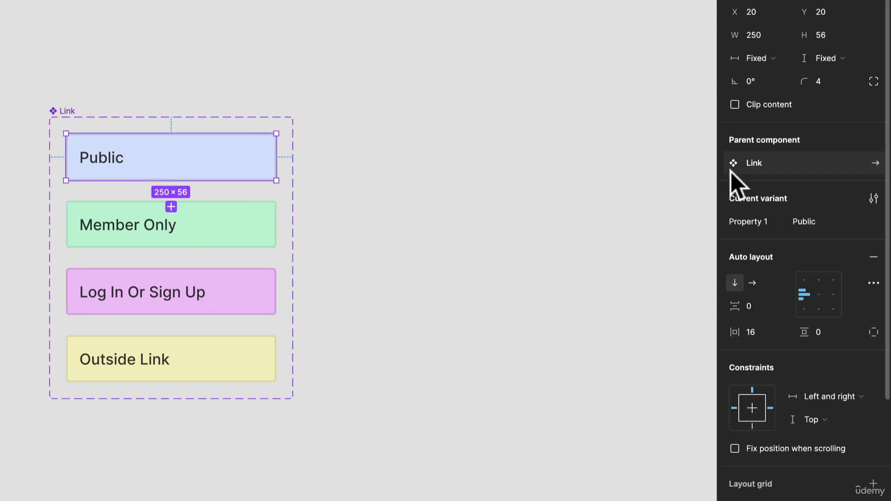
{"action": "left_click", "coordinate": [250, 226]}
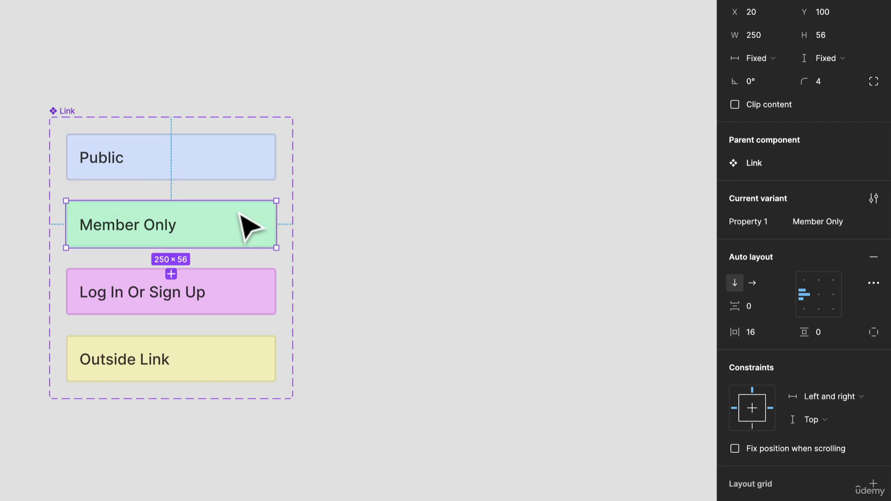
{"action": "left_click", "coordinate": [225, 291]}
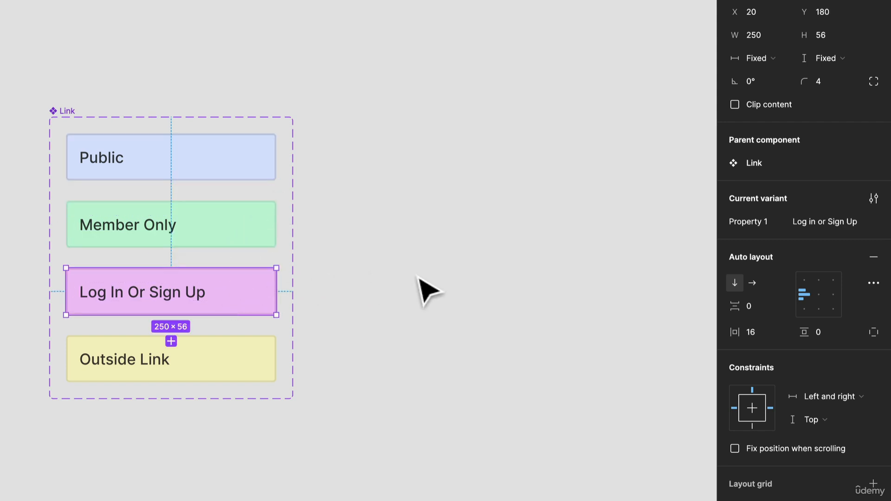
{"action": "left_click", "coordinate": [252, 359]}
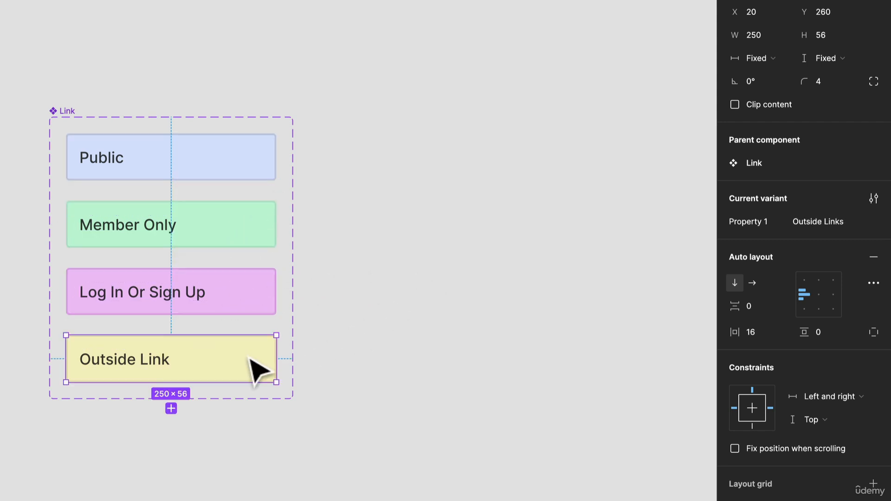
{"action": "left_click", "coordinate": [349, 318]}
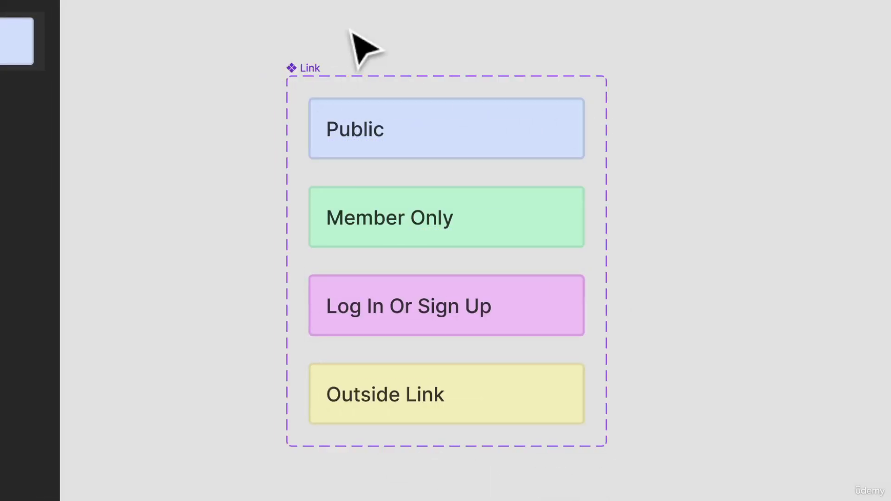
Rename the Link component set's variant property from Property 1 to "Link Type".
{"action": "left_click", "coordinate": [310, 68]}
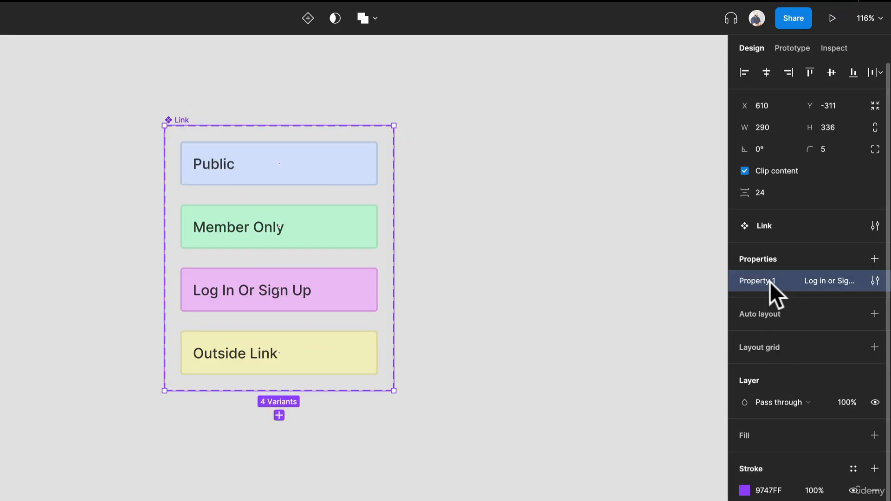
{"action": "left_click", "coordinate": [875, 281]}
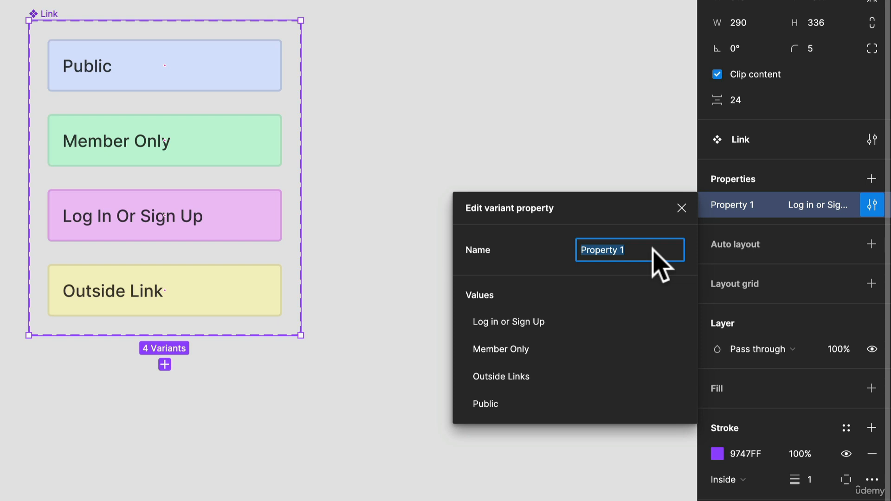
{"action": "type", "text": "tYP"}
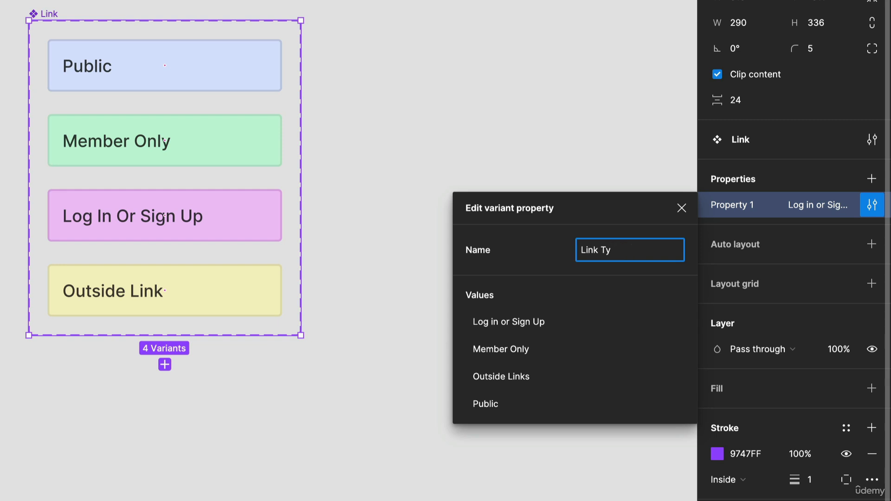
{"action": "key", "text": "Return"}
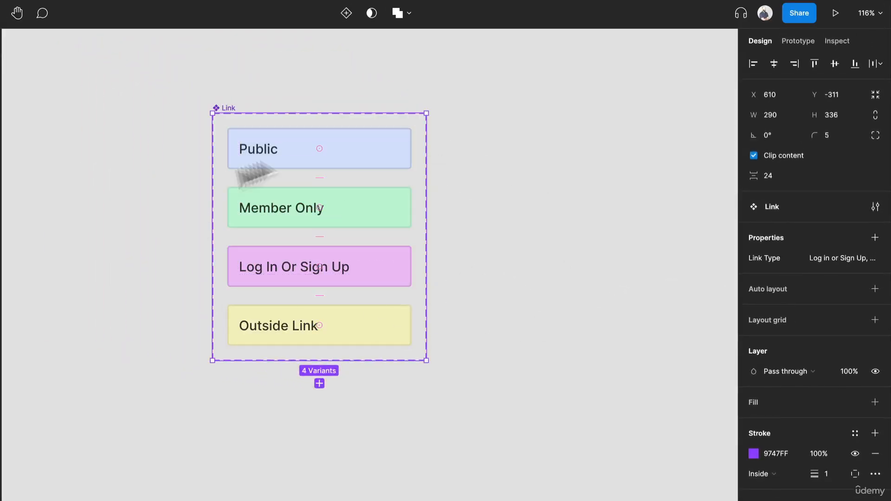
{"action": "left_click_drag", "start_coordinate": [543, 240], "coordinate": [378, 304]}
{"action": "left_click", "coordinate": [384, 298]}
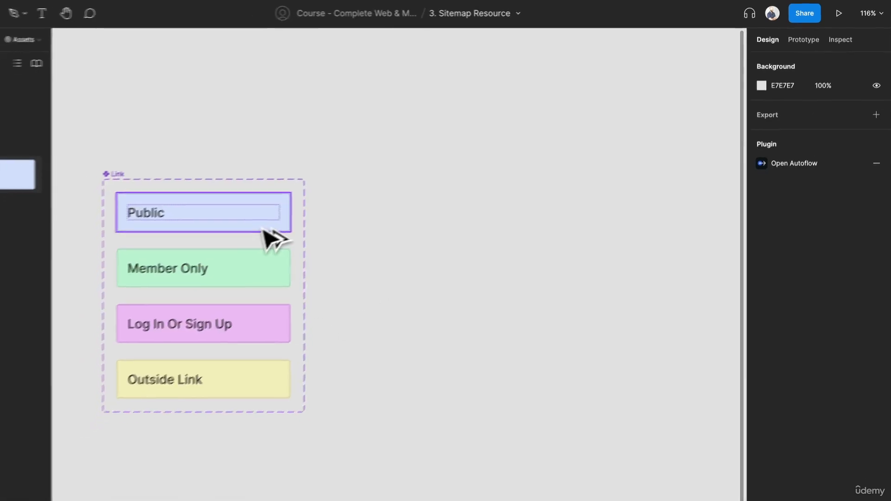
Place an instance of the Link component on the canvas beside the component set, at about X 1099, Y -296.
{"action": "left_click", "coordinate": [319, 203]}
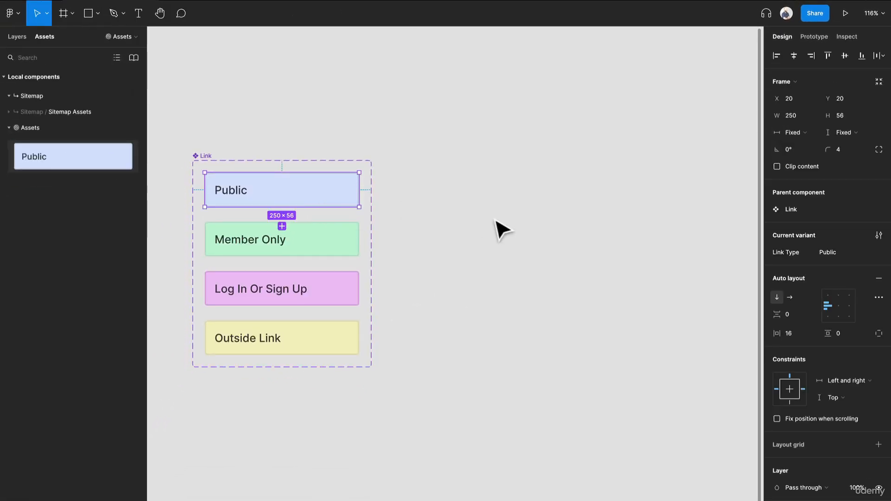
{"action": "left_click", "coordinate": [495, 221]}
{"action": "left_click_drag", "start_coordinate": [70, 155], "coordinate": [623, 177]}
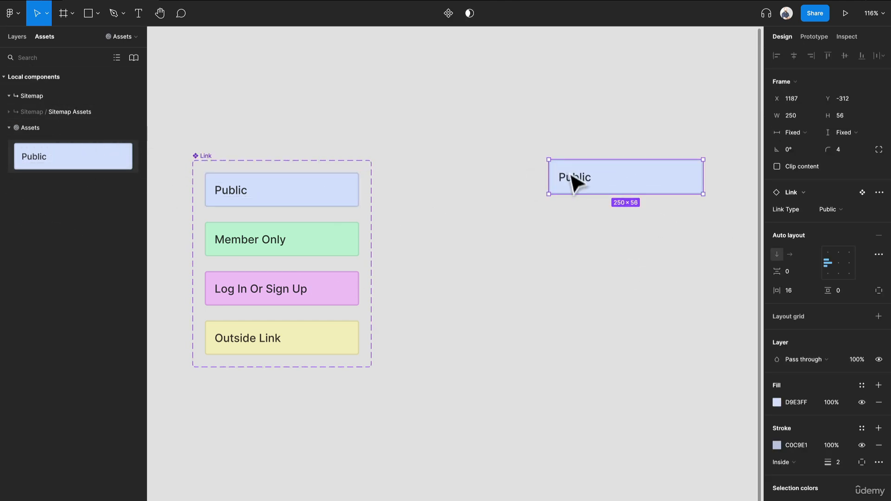
{"action": "left_click_drag", "start_coordinate": [580, 180], "coordinate": [528, 192]}
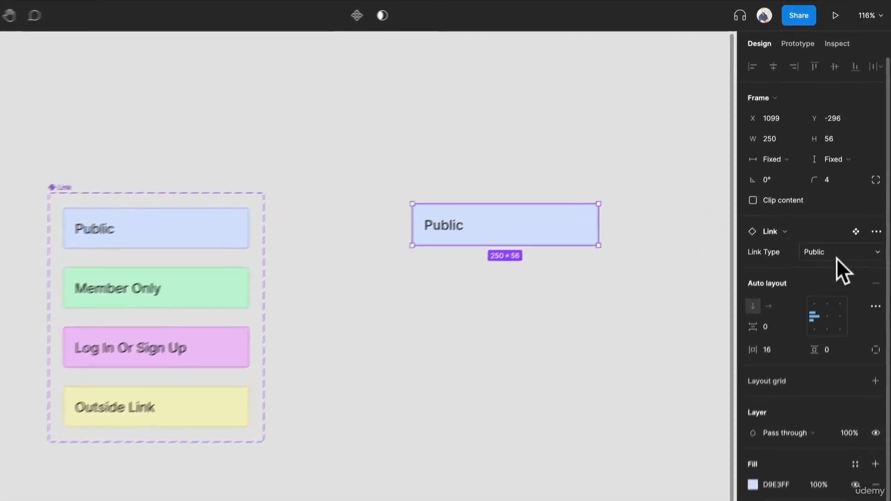
Switch the placed instance's Link Type to Member Only and finally to Outside Links.
{"action": "left_click", "coordinate": [836, 258]}
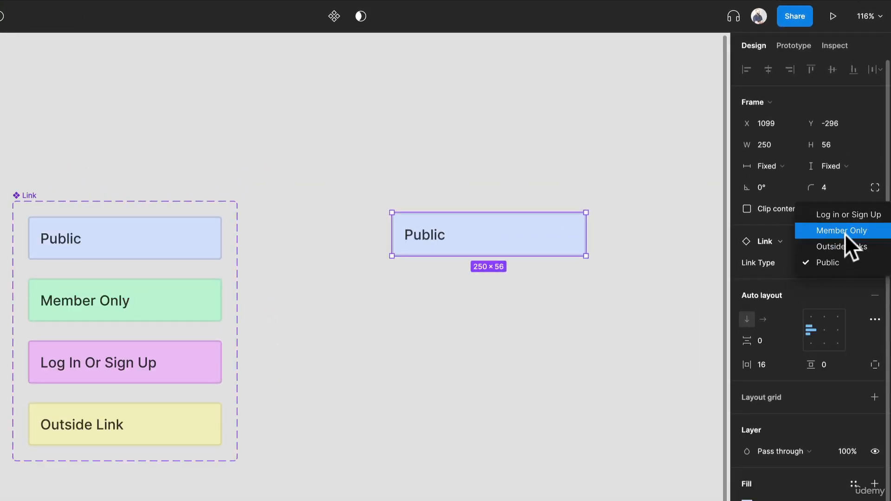
{"action": "left_click", "coordinate": [847, 223]}
{"action": "left_click", "coordinate": [820, 266]}
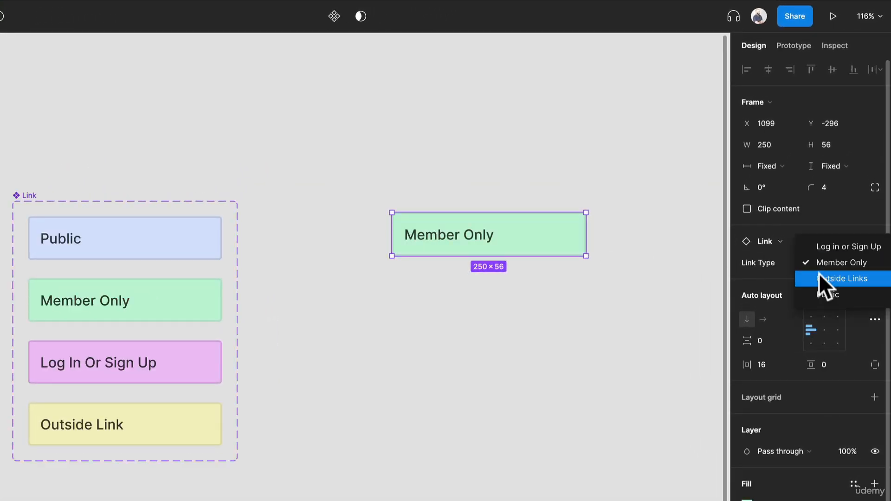
{"action": "left_click", "coordinate": [818, 279]}
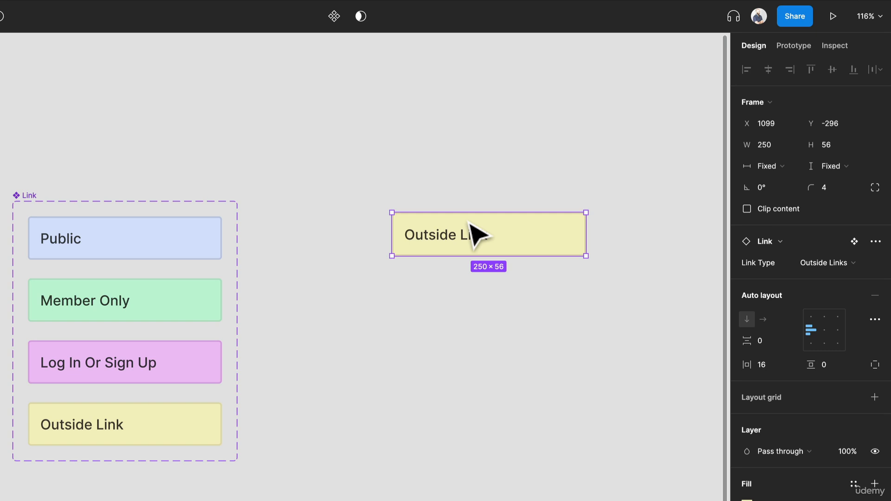
Delete the test Link instance and move the Page frame out of the non-components frame to beside the Link component set.
{"action": "key", "text": "Delete"}
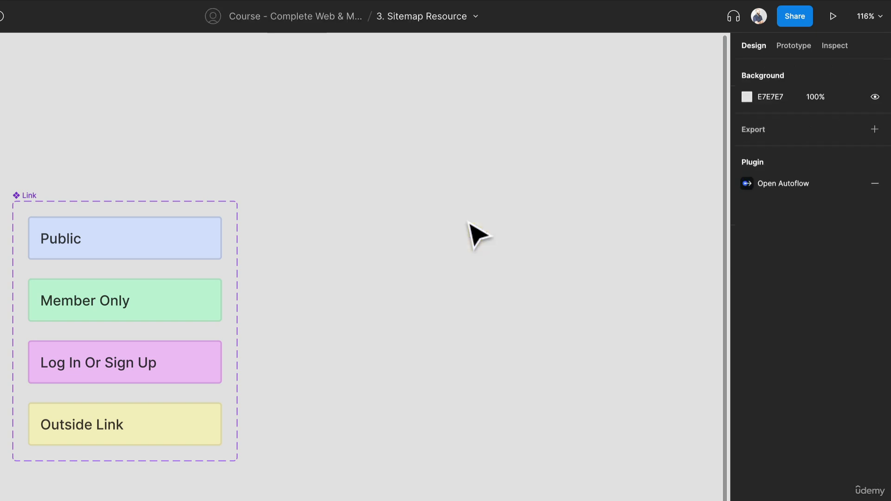
{"action": "scroll", "coordinate": [323, 233], "scroll_direction": "down", "scroll_amount": 3}
{"action": "left_click_drag", "start_coordinate": [167, 133], "coordinate": [316, 161]}
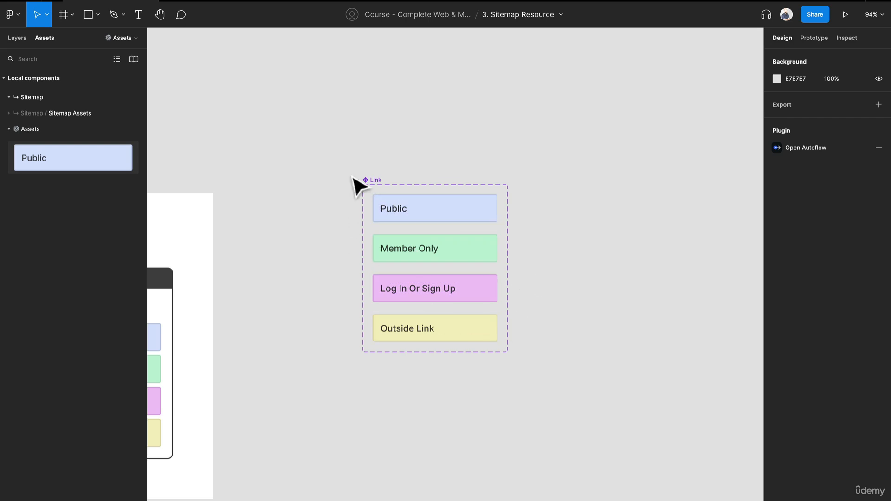
{"action": "left_click_drag", "start_coordinate": [267, 226], "coordinate": [447, 176]}
{"action": "left_click", "coordinate": [318, 255]}
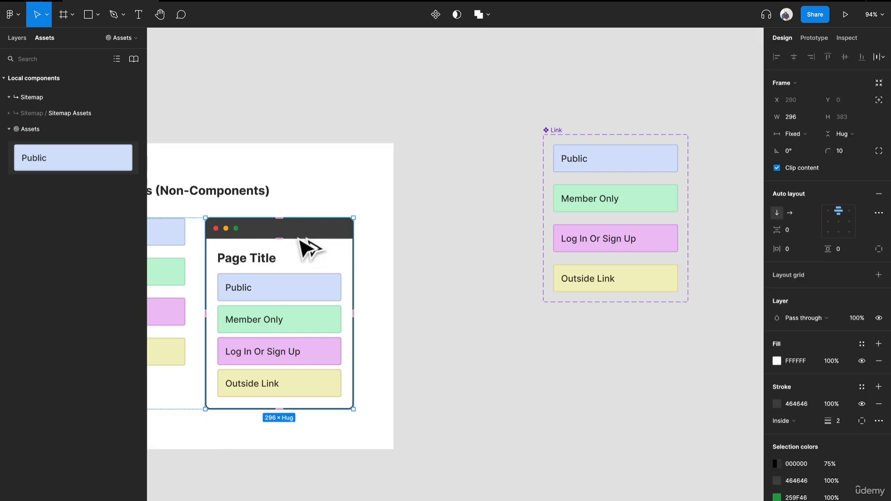
{"action": "left_click_drag", "start_coordinate": [309, 246], "coordinate": [509, 175]}
{"action": "scroll", "coordinate": [511, 175], "scroll_direction": "up", "scroll_amount": 3}
Paste an instance of the Public Link variant into the Page's Links stack and reorder it to the top of the stack.
{"action": "double_click", "coordinate": [442, 177]}
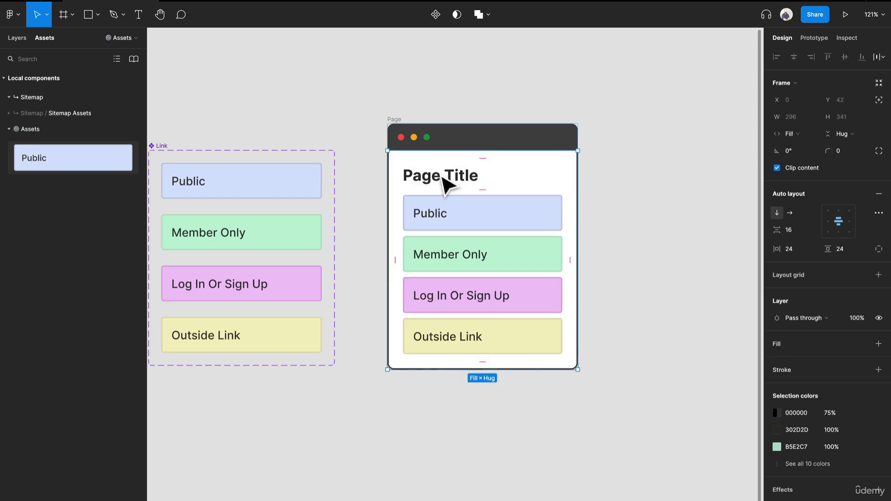
{"action": "left_click", "coordinate": [442, 178]}
{"action": "left_click", "coordinate": [443, 235]}
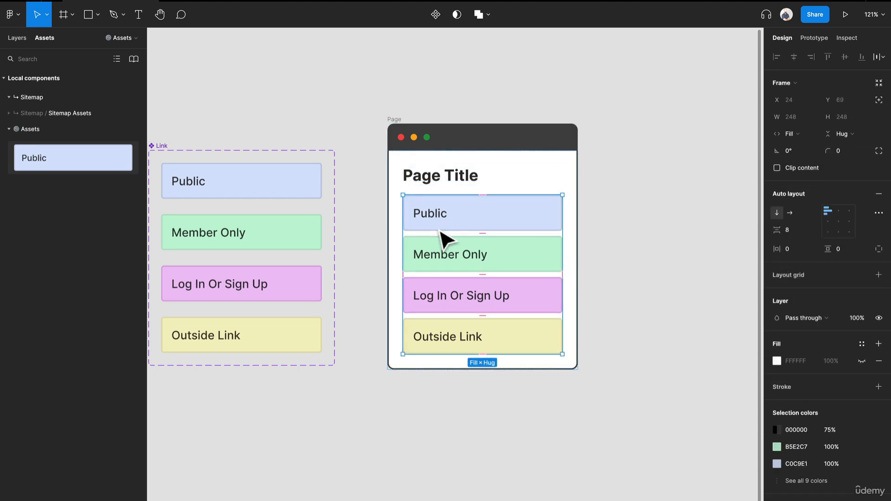
{"action": "left_click", "coordinate": [275, 186]}
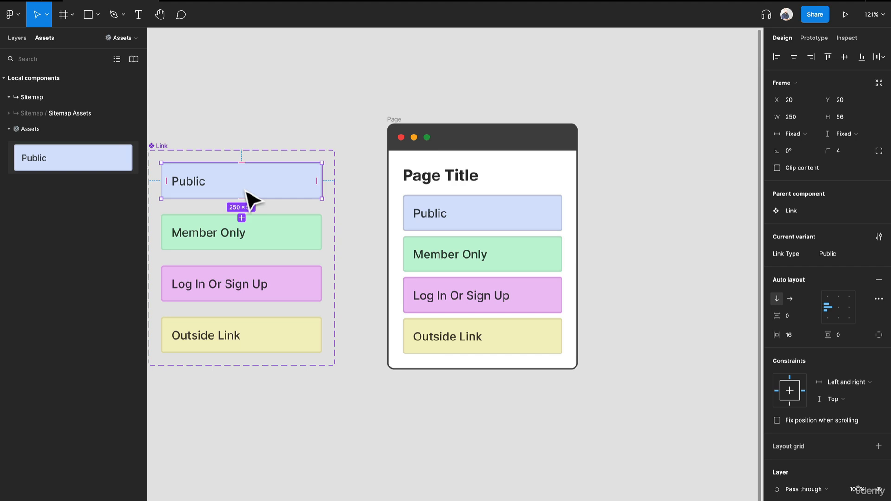
{"action": "left_click", "coordinate": [557, 252]}
{"action": "left_click", "coordinate": [15, 39]}
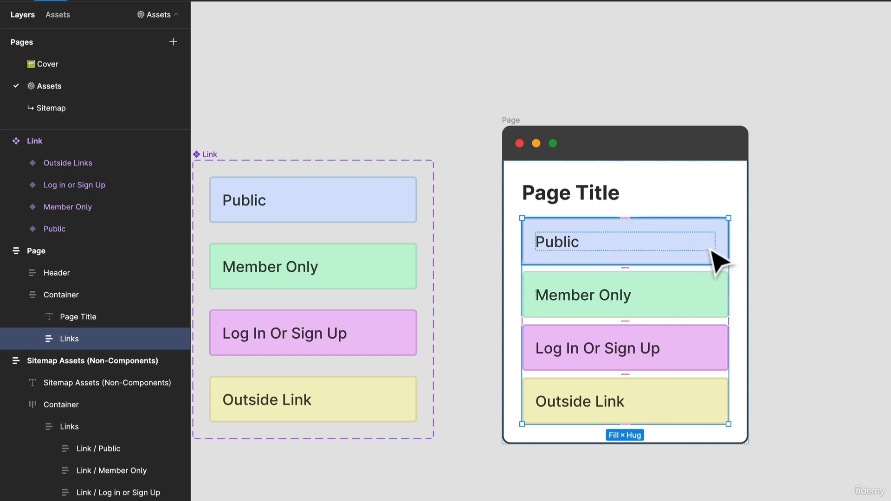
{"action": "key", "text": "ctrl+v"}
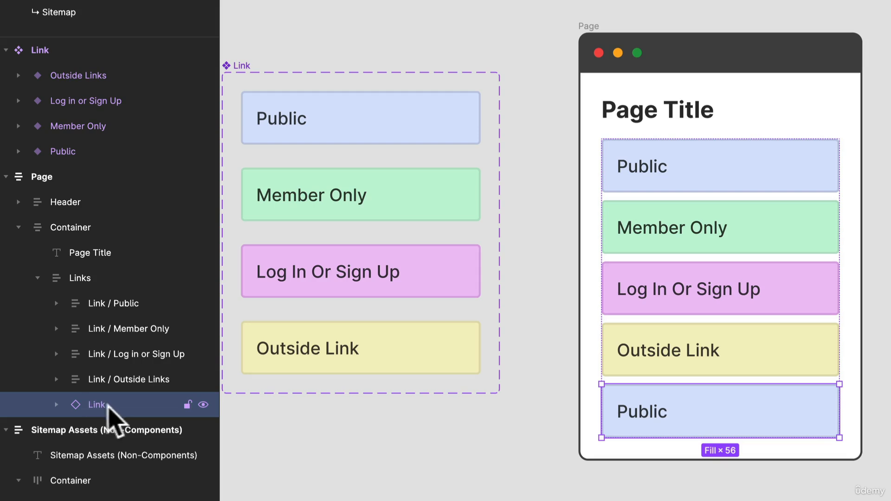
{"action": "left_click_drag", "start_coordinate": [107, 405], "coordinate": [115, 292]}
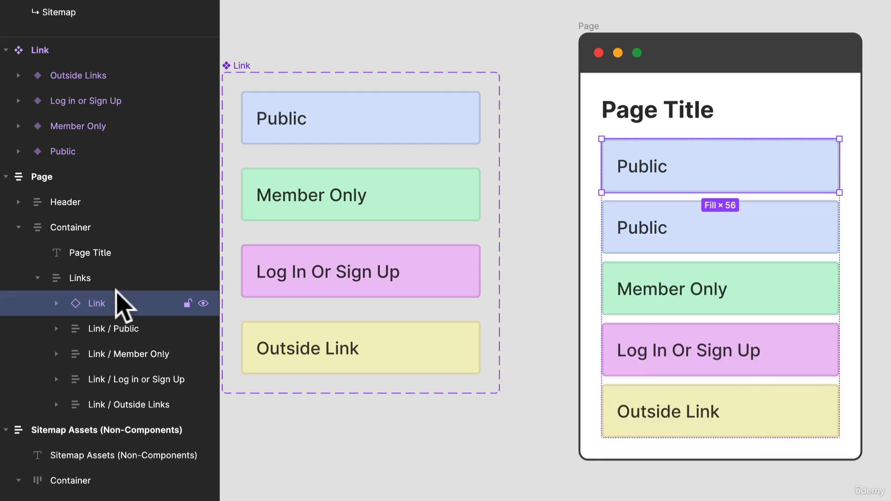
Delete the four original non-component links, from Link / Public through Link / Outside Links, in the Page's Links stack.
{"action": "left_click", "coordinate": [122, 329]}
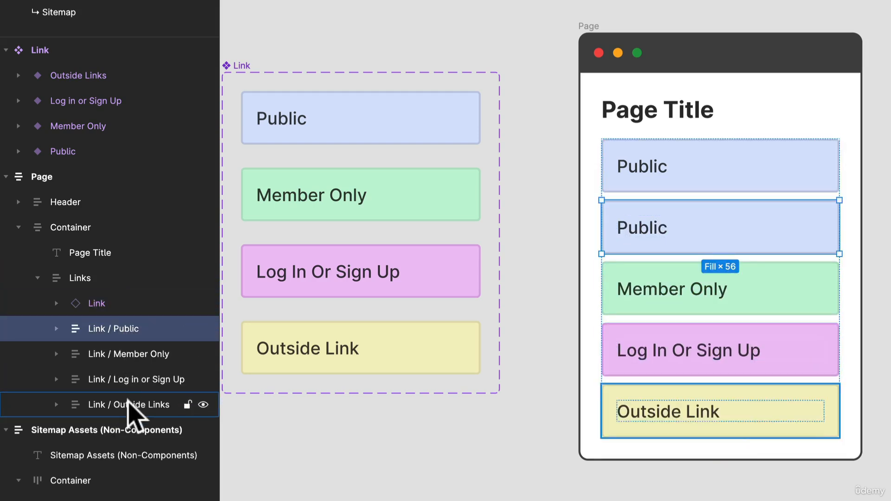
{"action": "left_click", "coordinate": [128, 402], "text": "shift"}
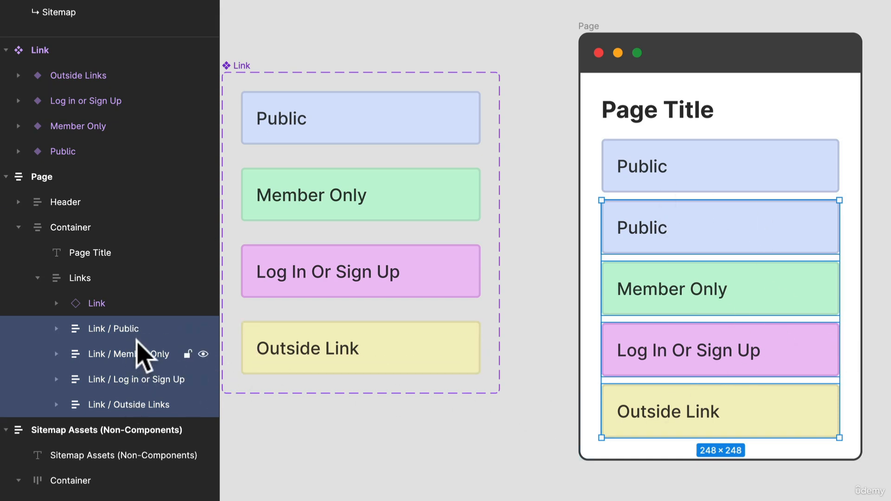
{"action": "key", "text": "Delete"}
Duplicate the Public Link instance inside the Page's Links stack until it holds nine Link instances.
{"action": "left_click", "coordinate": [98, 303]}
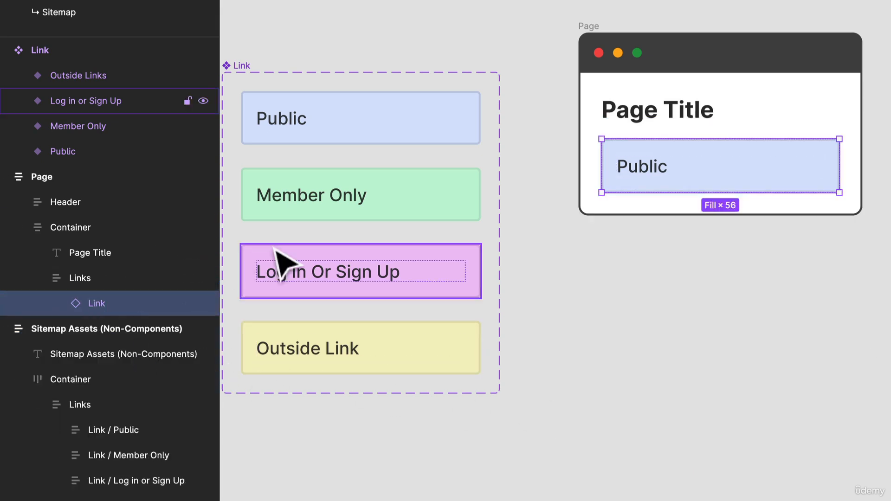
{"action": "key", "text": "ctrl+d"}
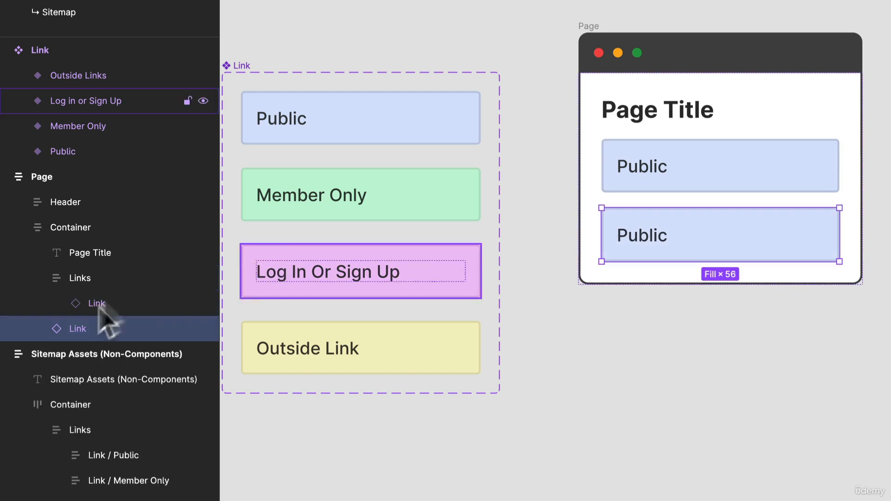
{"action": "left_click_drag", "start_coordinate": [101, 321], "coordinate": [119, 329]}
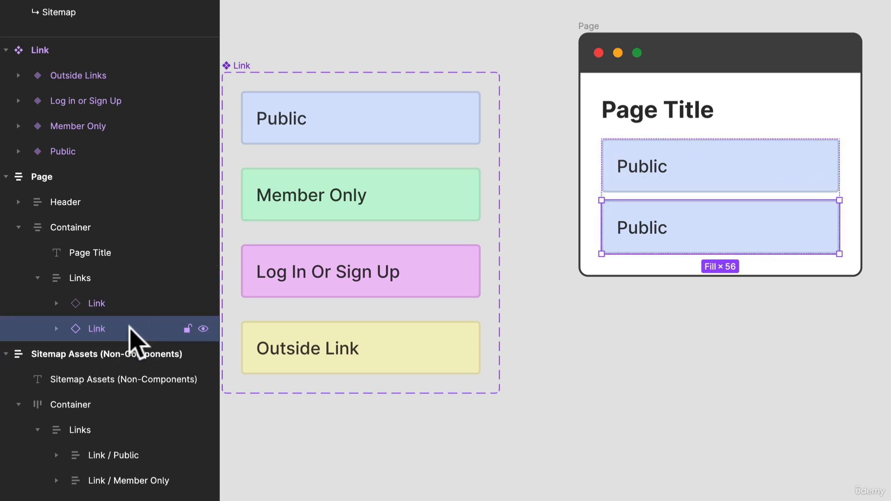
{"action": "key", "text": "ctrl+v"}
{"action": "key", "text": "ctrl+v"}
{"action": "key", "text": "ctrl+v"}
{"action": "key", "text": "ctrl+v"}
{"action": "key", "text": "ctrl+v"}
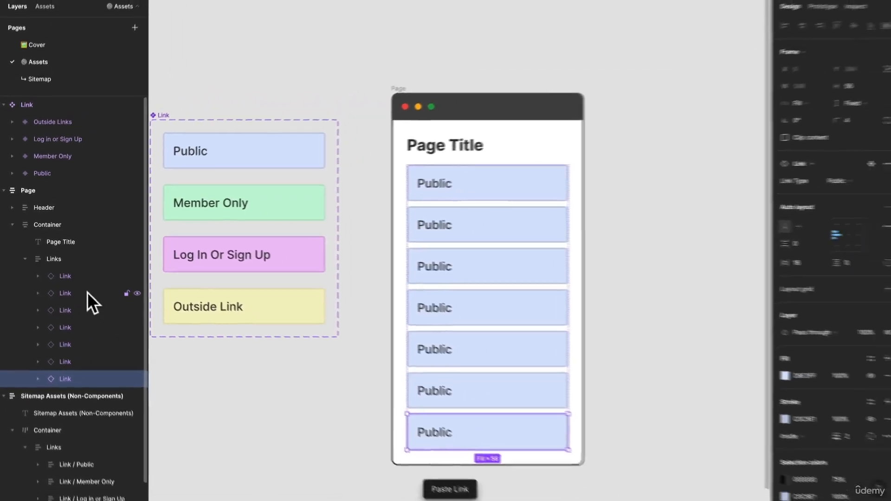
{"action": "key", "text": "ctrl+v"}
{"action": "key", "text": "ctrl+v"}
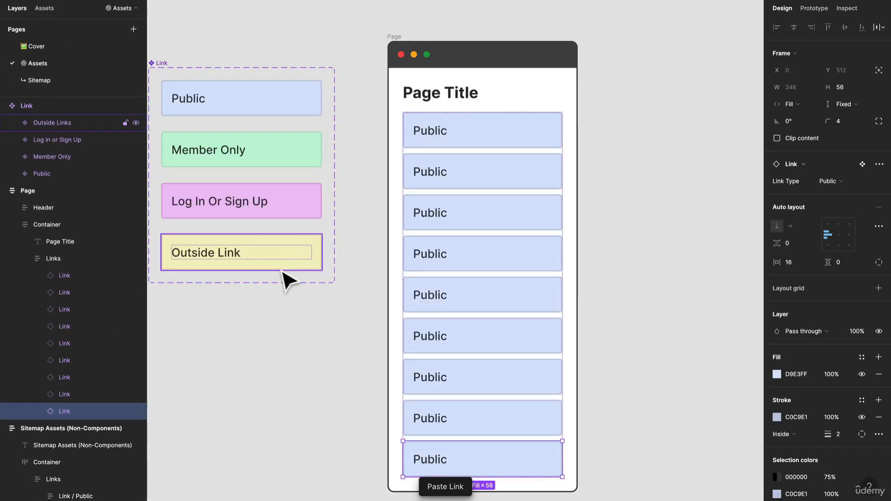
Turn the Page frame into a component and place an instance of it alongside at X 1500, Y -352.
{"action": "left_click", "coordinate": [394, 36]}
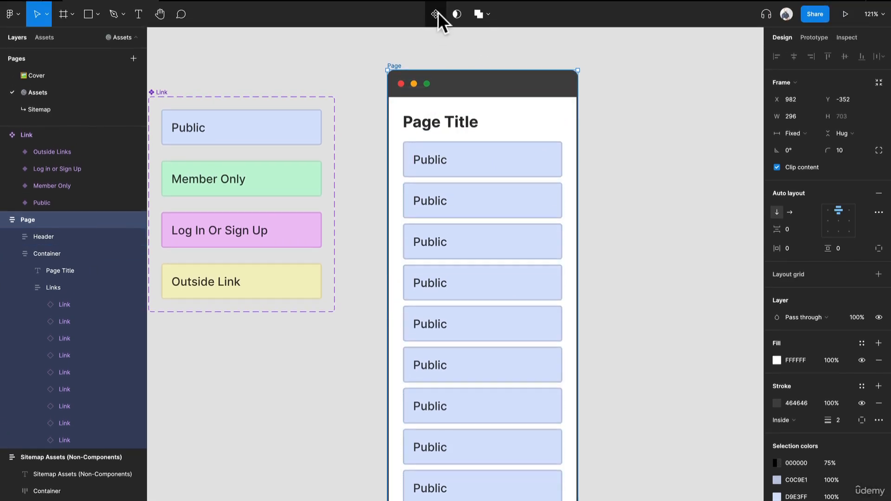
{"action": "left_click", "coordinate": [438, 13]}
{"action": "scroll", "coordinate": [613, 161], "scroll_direction": "down", "scroll_amount": 3}
{"action": "left_click_drag", "start_coordinate": [642, 219], "coordinate": [499, 207]}
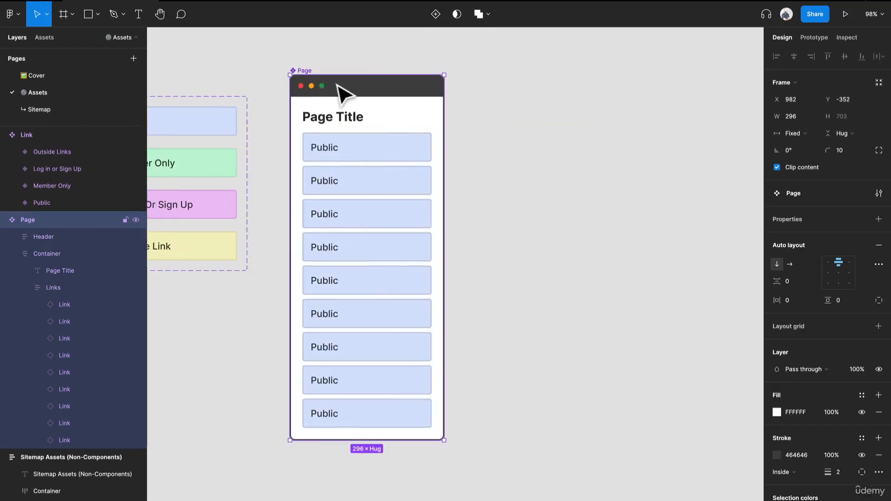
{"action": "left_click_drag", "start_coordinate": [313, 88], "coordinate": [583, 91], "text": "alt"}
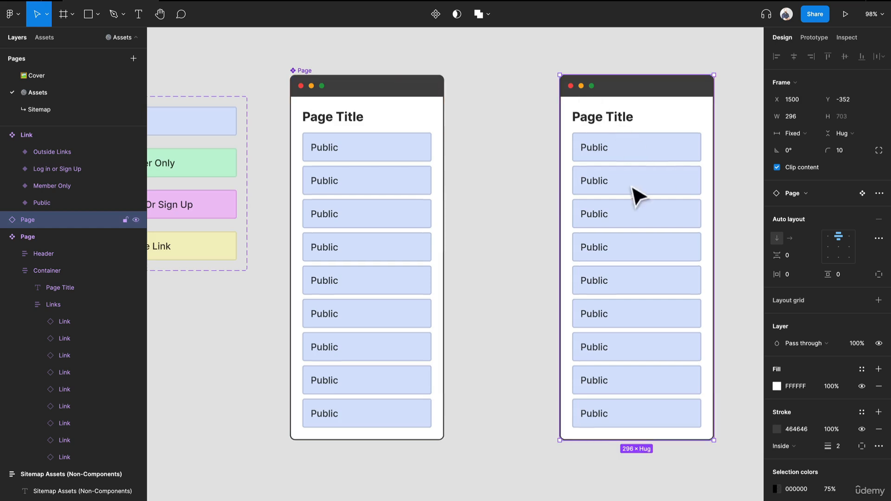
{"action": "scroll", "coordinate": [639, 195], "scroll_direction": "right", "scroll_amount": 3}
Try to add another Public Link instance to the Links stack of the Page instance.
{"action": "left_click", "coordinate": [547, 424]}
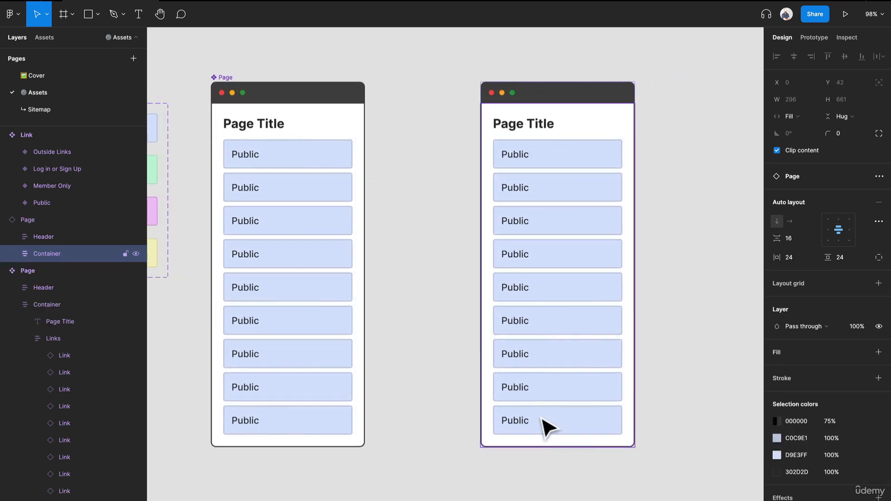
{"action": "left_click", "coordinate": [548, 424]}
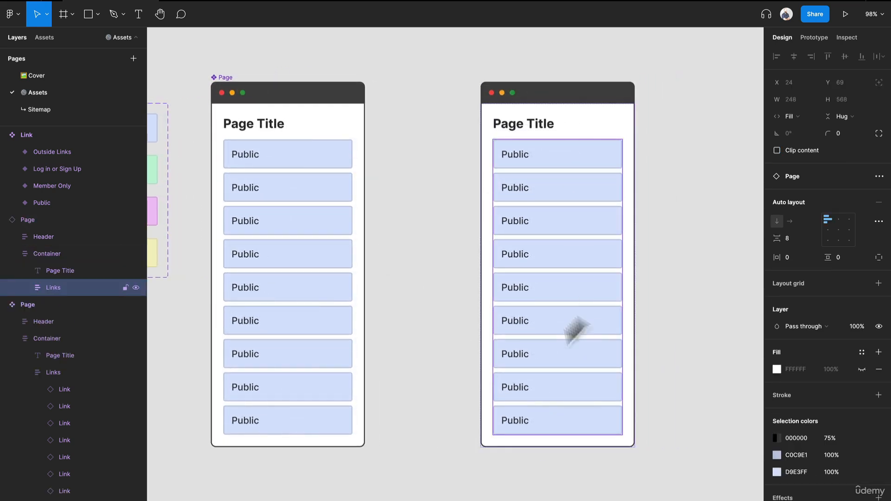
{"action": "left_click", "coordinate": [412, 180]}
{"action": "scroll", "coordinate": [265, 172], "scroll_direction": "left", "scroll_amount": 3}
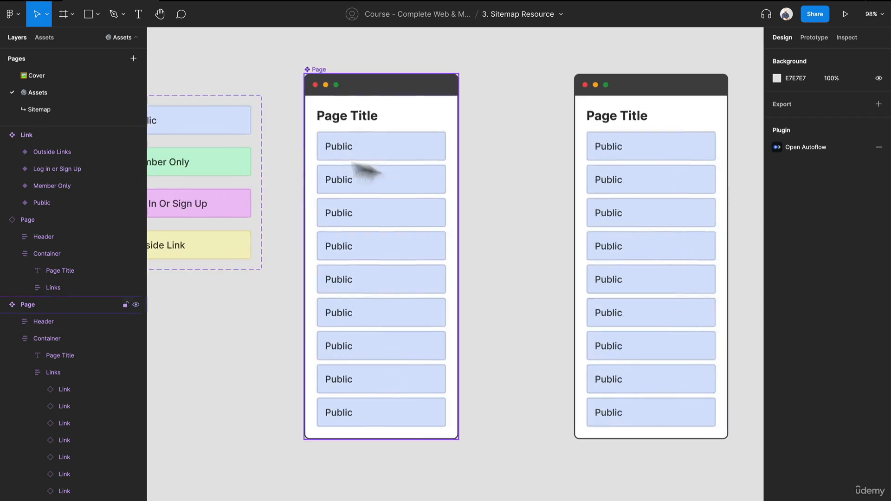
{"action": "left_click", "coordinate": [225, 136]}
{"action": "left_click_drag", "start_coordinate": [221, 127], "coordinate": [588, 180]}
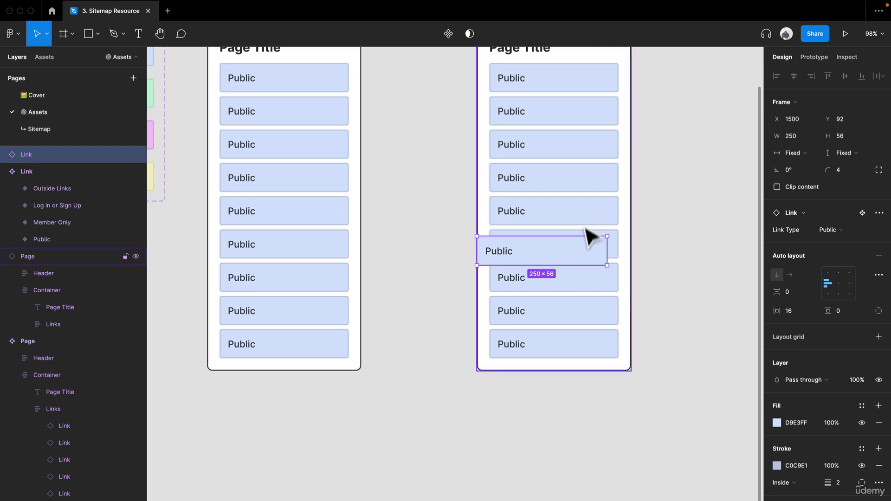
{"action": "left_click_drag", "start_coordinate": [579, 262], "coordinate": [579, 262]}
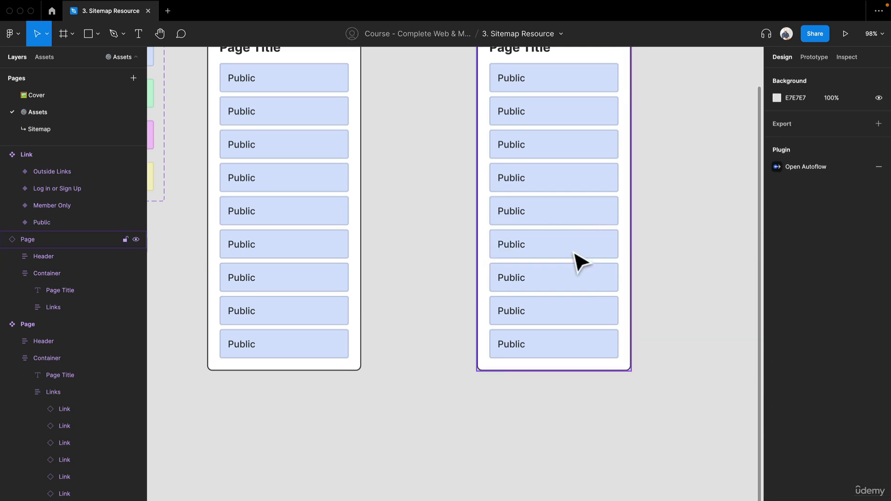
Hide the last five Link items in the Page instance, leaving the first four shown.
{"action": "scroll", "coordinate": [576, 239], "scroll_direction": "up", "scroll_amount": 3}
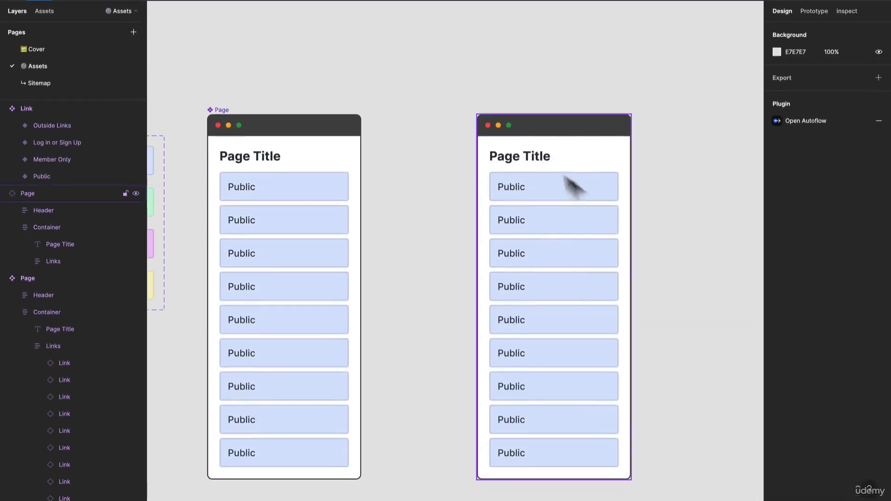
{"action": "left_click", "coordinate": [534, 297]}
{"action": "left_click", "coordinate": [530, 296]}
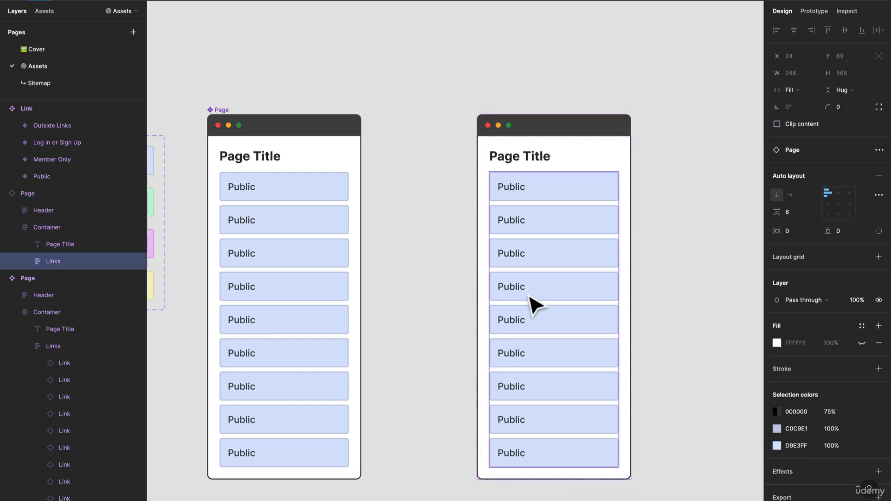
{"action": "left_click", "coordinate": [529, 297]}
{"action": "left_click", "coordinate": [540, 447]}
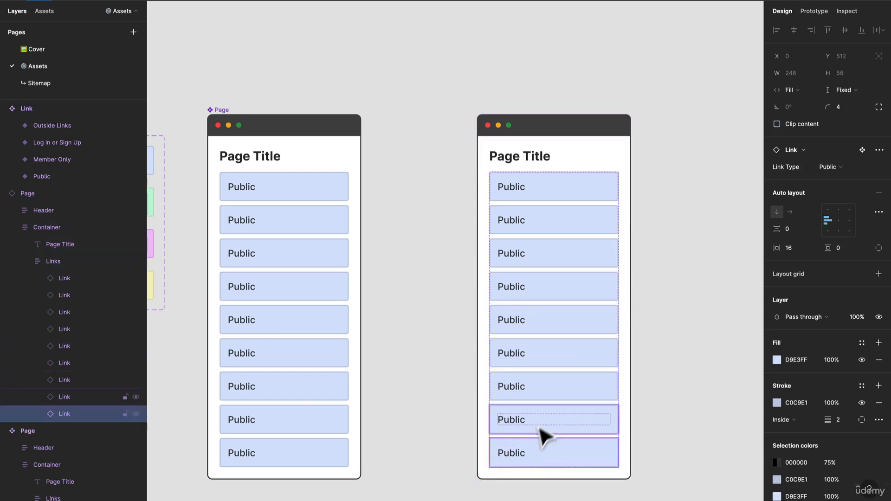
{"action": "left_click", "coordinate": [547, 422], "text": "shift"}
{"action": "left_click", "coordinate": [556, 364], "text": "shift"}
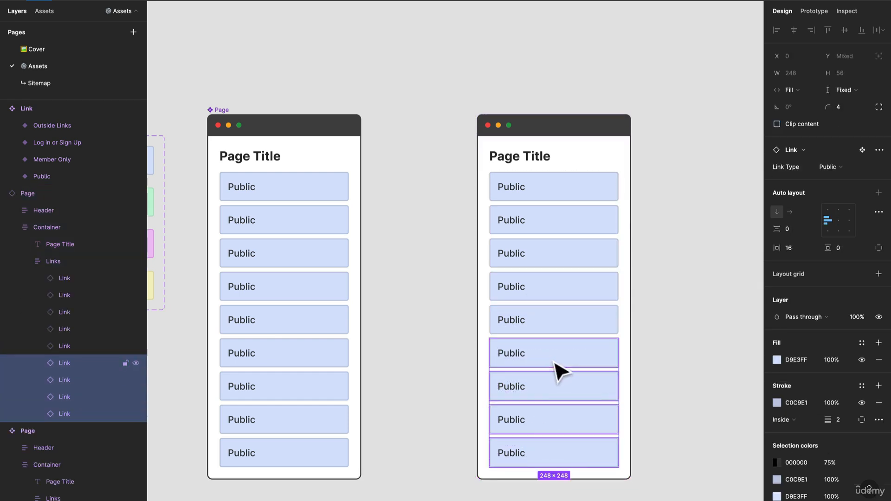
{"action": "left_click", "coordinate": [567, 327], "text": "shift"}
{"action": "left_click", "coordinate": [575, 300], "text": "shift"}
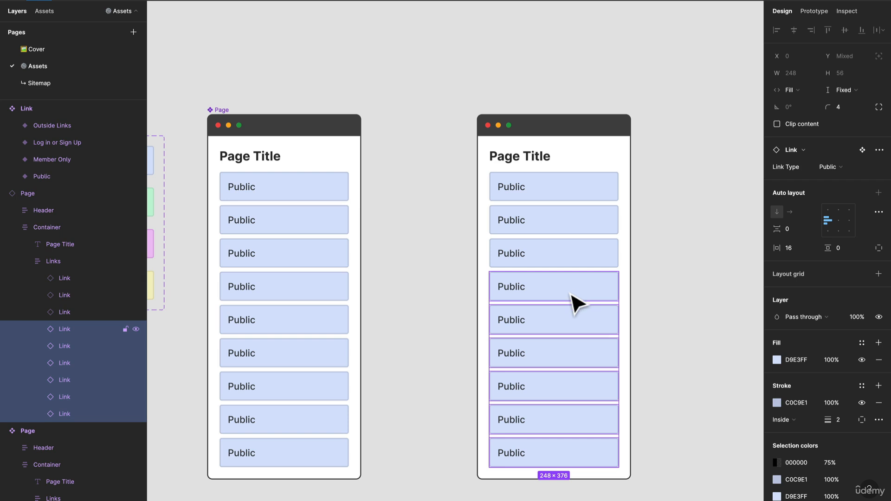
{"action": "left_click", "coordinate": [575, 301], "text": "shift"}
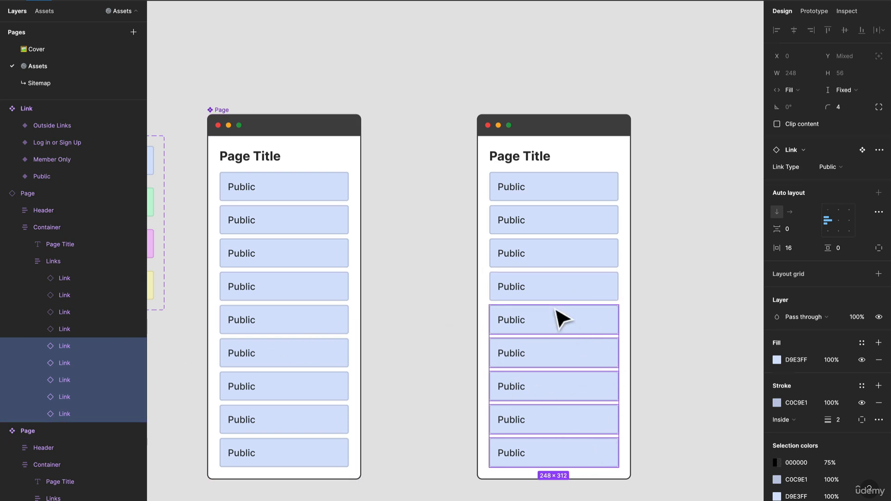
{"action": "key", "text": "ctrl+shift+h"}
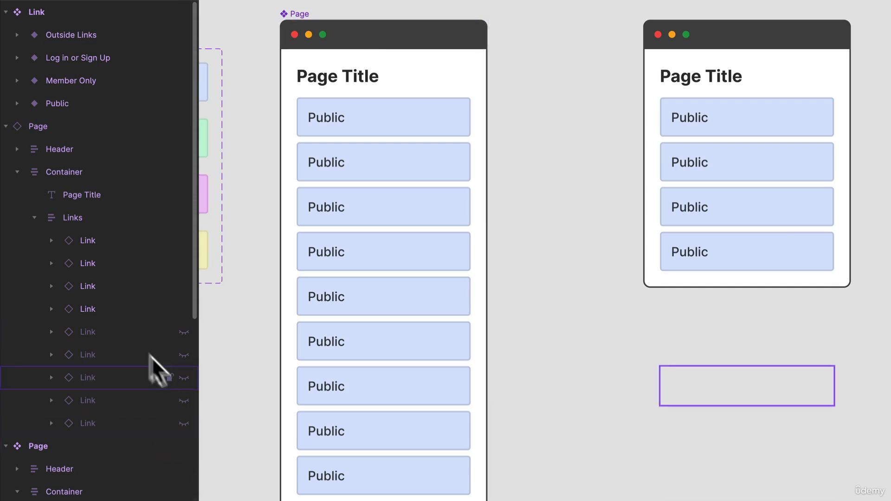
Set the Link Type of the second link in the Page instance to Outside Links.
{"action": "left_click", "coordinate": [756, 160]}
{"action": "left_click", "coordinate": [758, 160]}
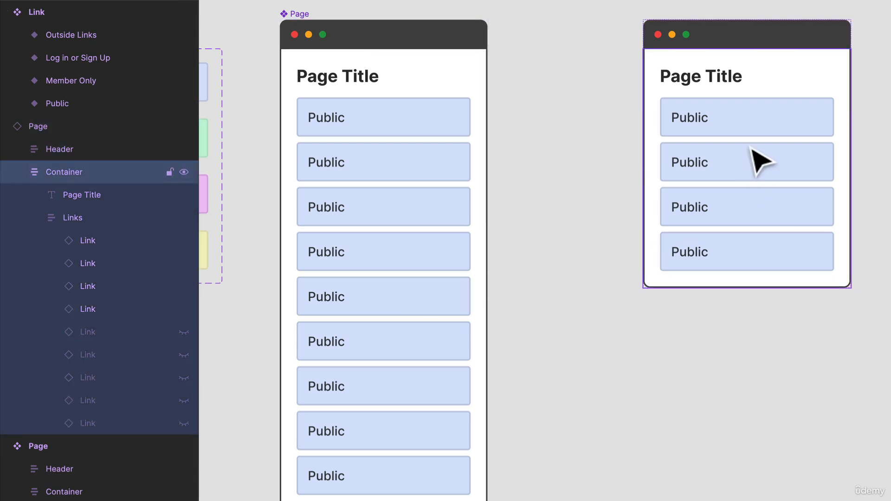
{"action": "left_click", "coordinate": [761, 160]}
{"action": "left_click", "coordinate": [761, 160]}
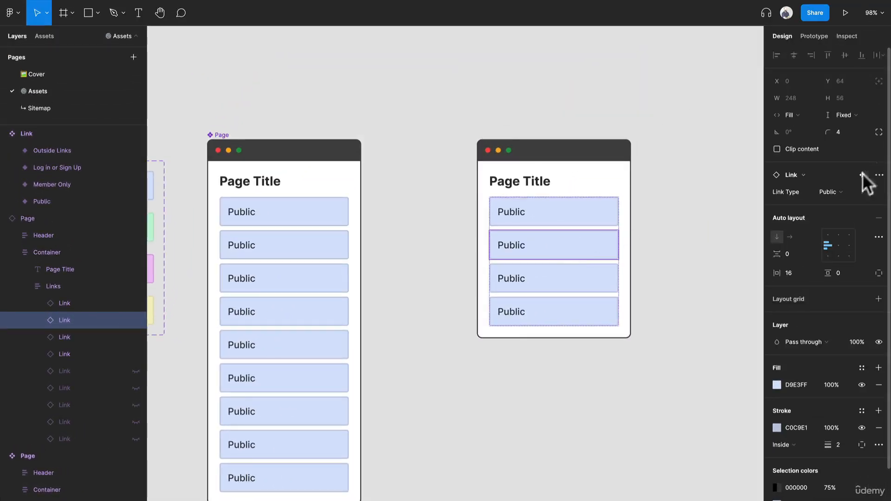
{"action": "left_click", "coordinate": [830, 192]}
{"action": "left_click", "coordinate": [854, 178]}
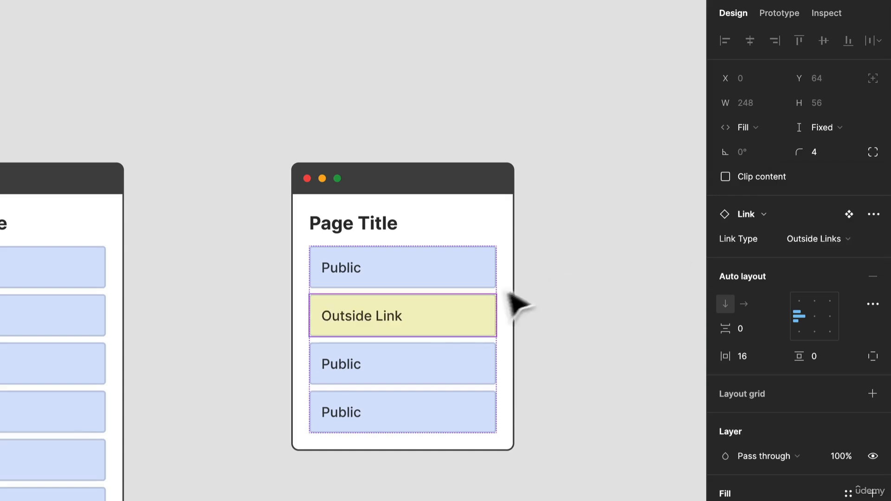
Set the Link Type of the Page instance's third link to Member Only and the fourth to Log in or Sign Up.
{"action": "left_click", "coordinate": [428, 368]}
{"action": "left_click", "coordinate": [809, 240]}
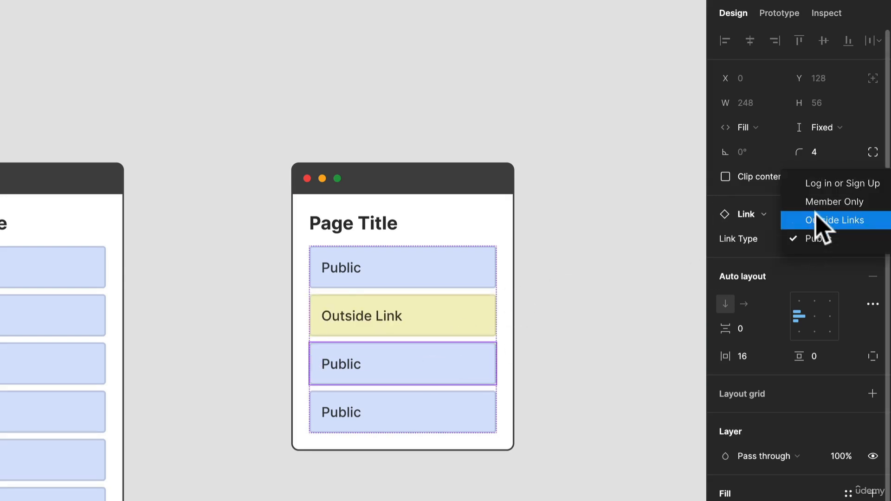
{"action": "left_click", "coordinate": [834, 202]}
{"action": "left_click", "coordinate": [464, 404]}
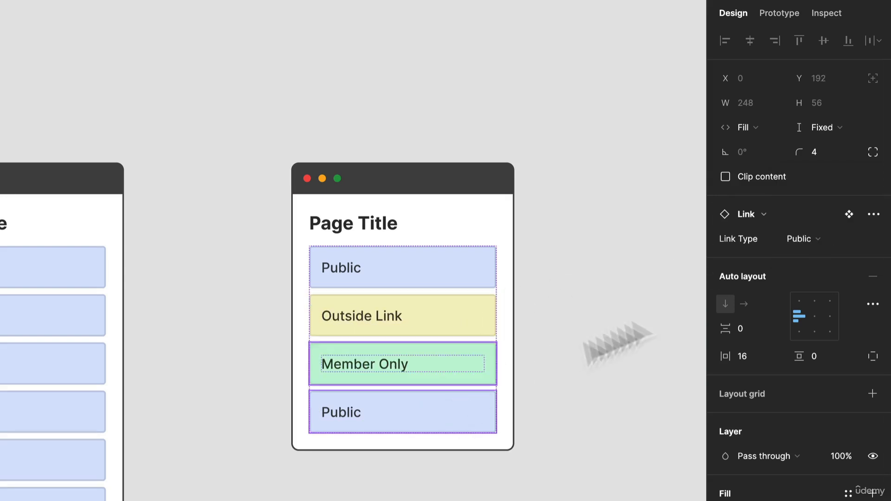
{"action": "left_click", "coordinate": [805, 240]}
{"action": "left_click", "coordinate": [805, 182]}
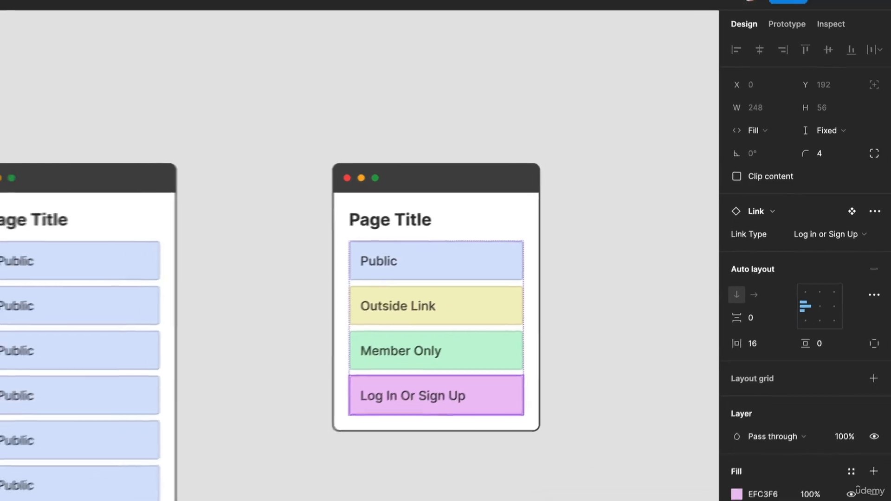
{"action": "left_click", "coordinate": [556, 494]}
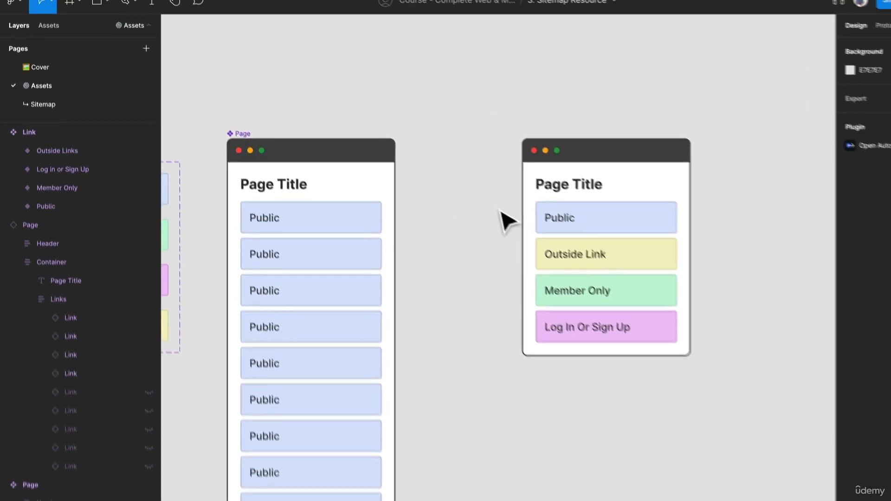
Place two more instances of the local Page component on the canvas beyond the existing Page instance.
{"action": "left_click", "coordinate": [48, 25]}
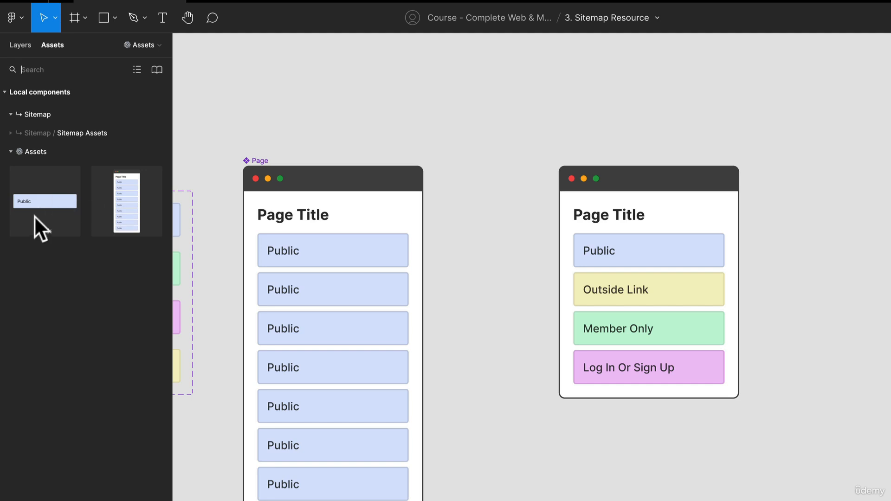
{"action": "left_click_drag", "start_coordinate": [119, 211], "coordinate": [515, 248]}
{"action": "scroll", "coordinate": [516, 248], "scroll_direction": "down", "scroll_amount": 2}
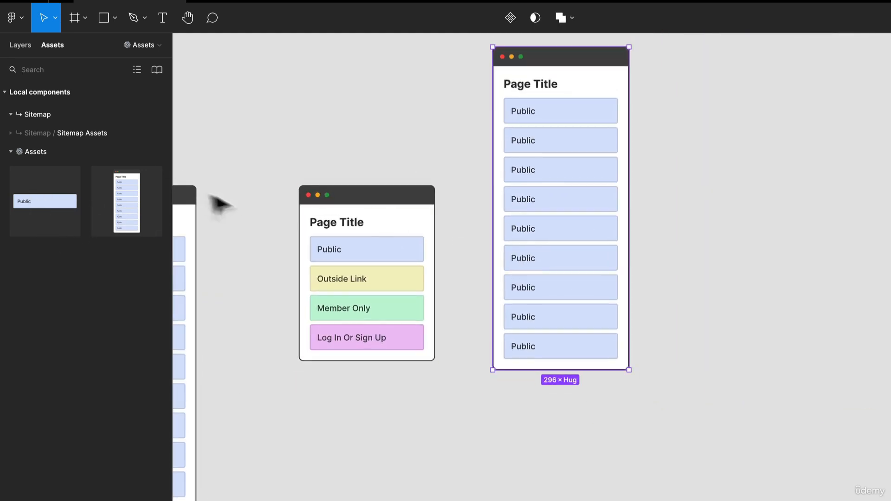
{"action": "left_click_drag", "start_coordinate": [127, 202], "coordinate": [670, 292]}
{"action": "left_click", "coordinate": [441, 314]}
{"action": "left_click", "coordinate": [624, 335]}
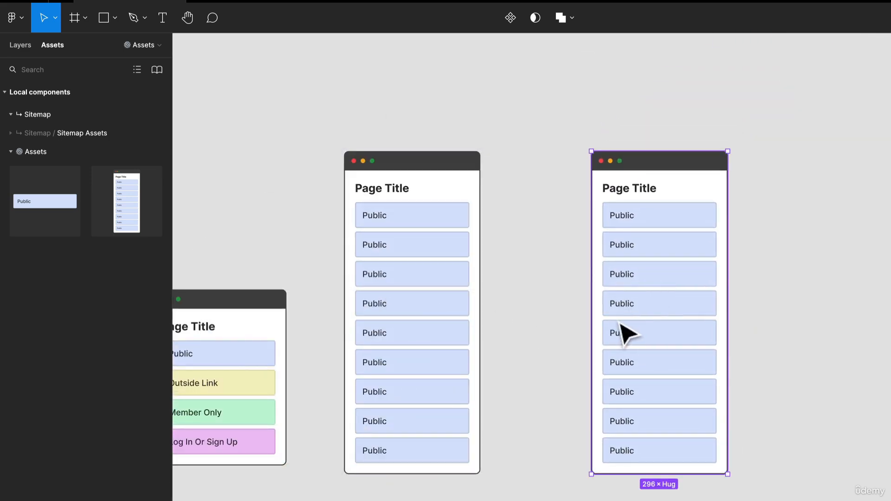
{"action": "left_click", "coordinate": [378, 298]}
{"action": "left_click", "coordinate": [301, 290]}
{"action": "left_click_drag", "start_coordinate": [302, 290], "coordinate": [360, 245]}
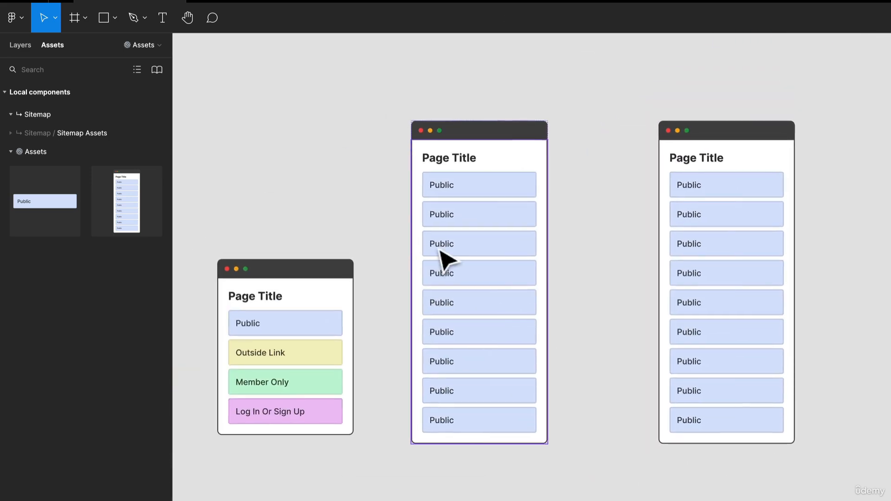
Set the corner radius of all four Link variants in the main component set to 100.
{"action": "left_click_drag", "start_coordinate": [215, 193], "coordinate": [402, 131]}
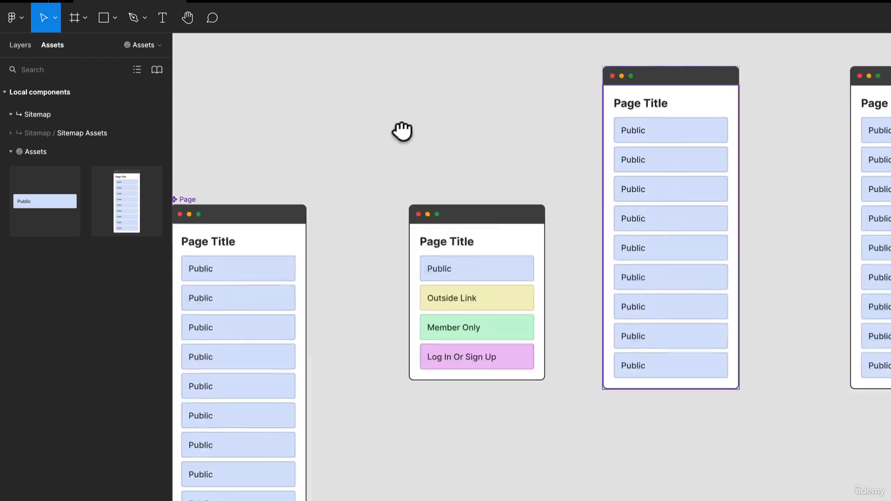
{"action": "scroll", "coordinate": [349, 230], "scroll_direction": "down", "scroll_amount": 2}
{"action": "left_click_drag", "start_coordinate": [300, 193], "coordinate": [402, 162]}
{"action": "left_click", "coordinate": [248, 221]}
{"action": "mouse_move", "coordinate": [254, 229]}
{"action": "left_mouse_down"}
{"action": "mouse_move", "coordinate": [245, 246]}
{"action": "mouse_move", "coordinate": [732, 148]}
{"action": "mouse_move", "coordinate": [552, 151]}
{"action": "left_mouse_up"}
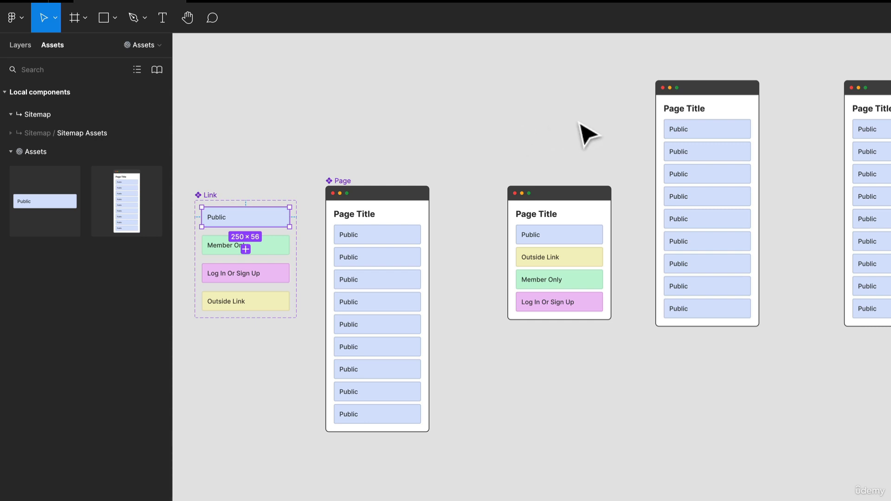
{"action": "left_click", "coordinate": [260, 248], "text": "shift"}
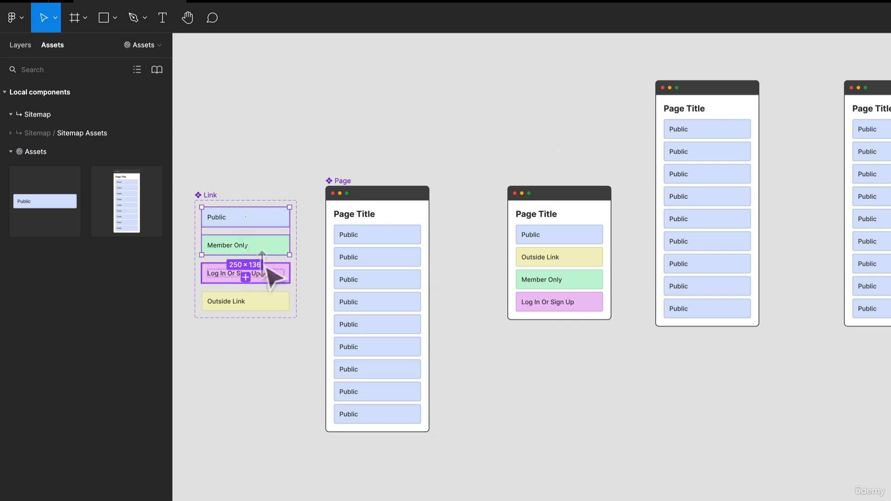
{"action": "left_click", "coordinate": [266, 275], "text": "shift"}
{"action": "left_click", "coordinate": [274, 304], "text": "shift"}
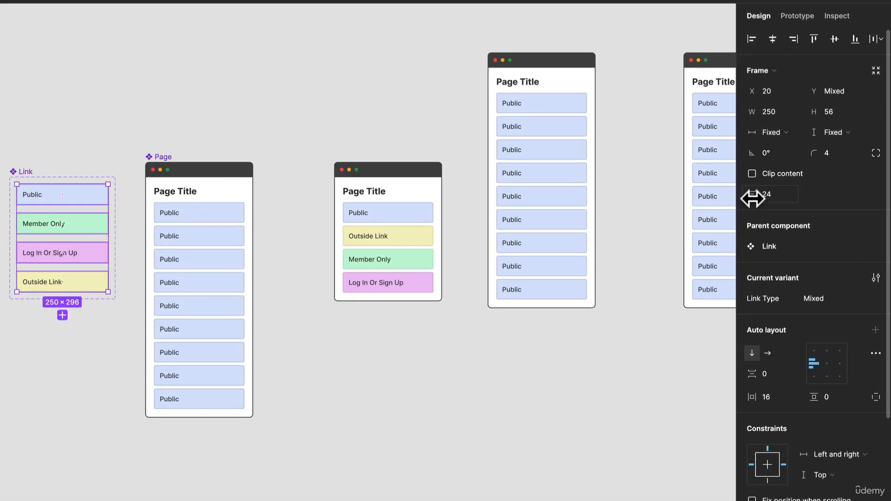
{"action": "left_click", "coordinate": [829, 152]}
{"action": "type", "text": "100"}
{"action": "key", "text": "Return"}
{"action": "scroll", "coordinate": [477, 235], "scroll_direction": "right", "scroll_amount": 5}
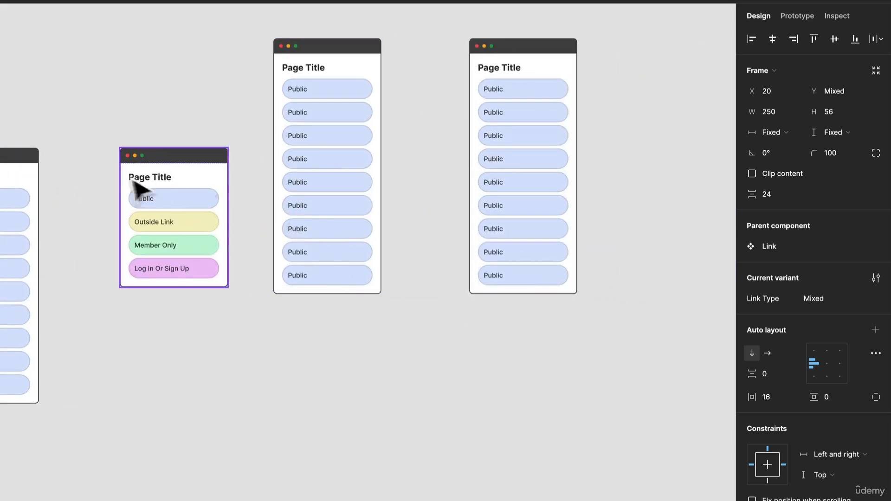
Set the corner radius of the main Page component to 0.
{"action": "left_click", "coordinate": [129, 158]}
{"action": "scroll", "coordinate": [125, 140], "scroll_direction": "left", "scroll_amount": 4}
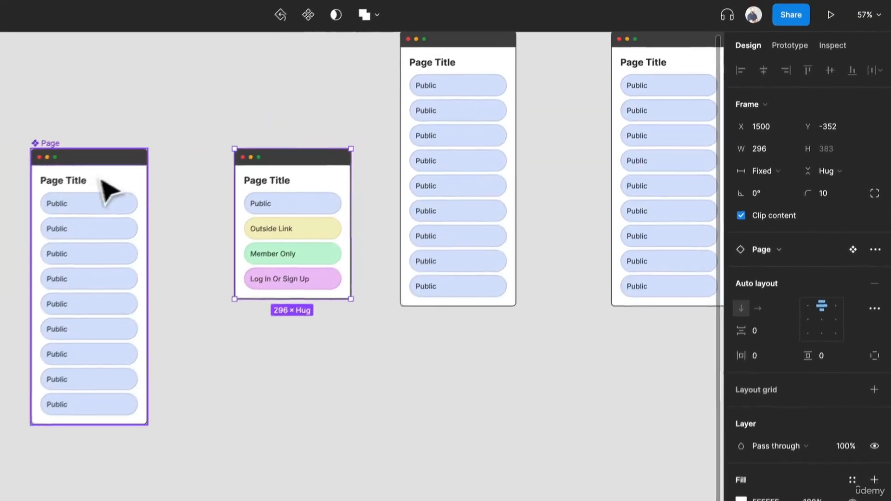
{"action": "left_click", "coordinate": [151, 139]}
{"action": "left_click", "coordinate": [828, 198]}
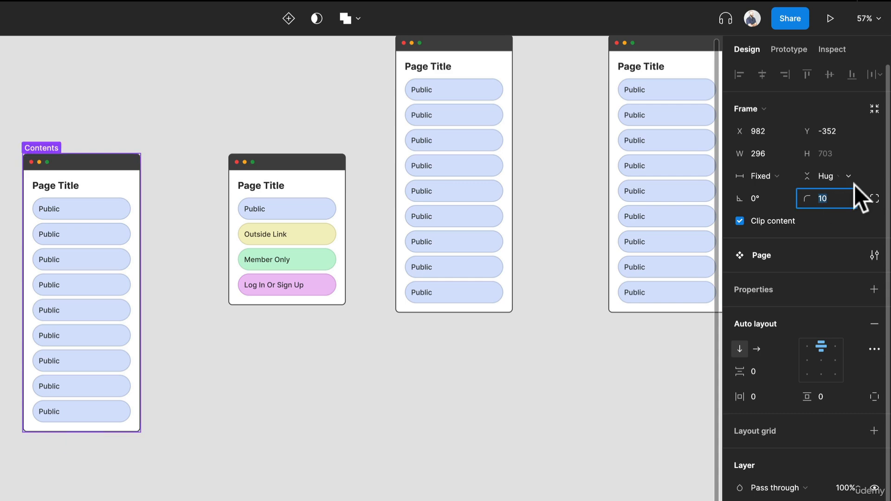
{"action": "type", "text": "0"}
{"action": "key", "text": "Return"}
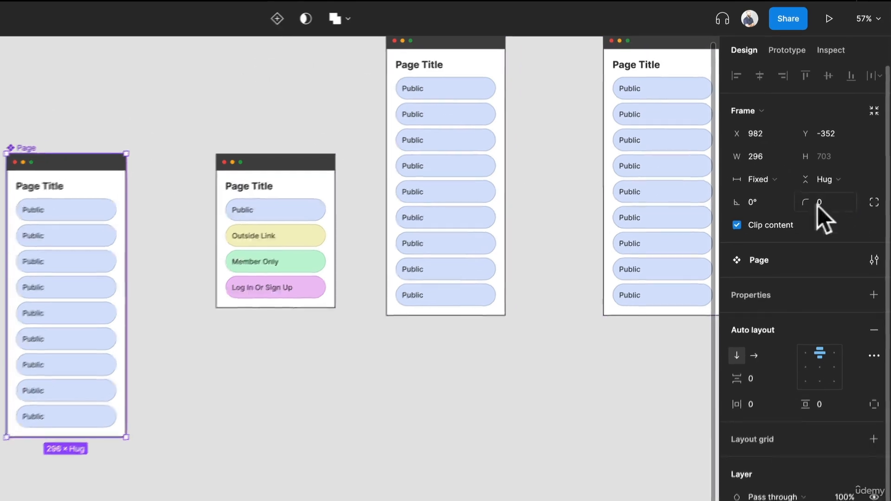
{"action": "scroll", "coordinate": [513, 217], "scroll_direction": "up", "scroll_amount": 5}
{"action": "scroll", "coordinate": [507, 295], "scroll_direction": "up", "scroll_amount": 3}
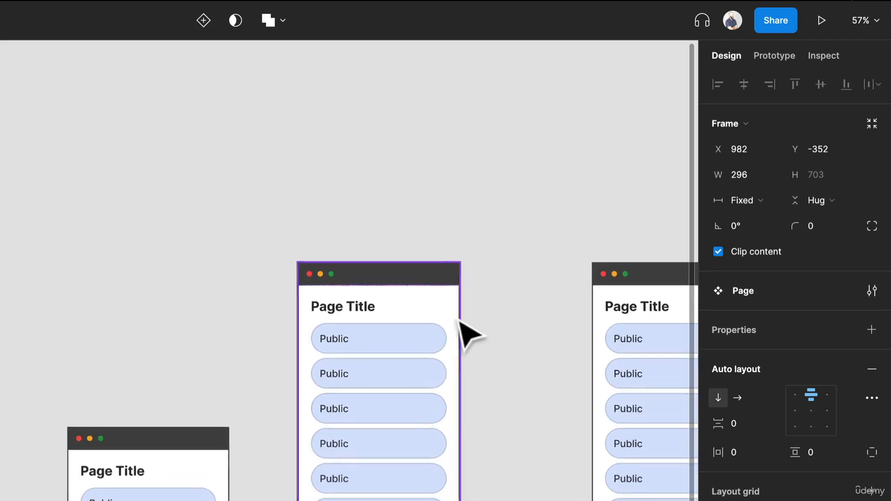
{"action": "left_click", "coordinate": [513, 231]}
{"action": "scroll", "coordinate": [263, 149], "scroll_direction": "down", "scroll_amount": 2}
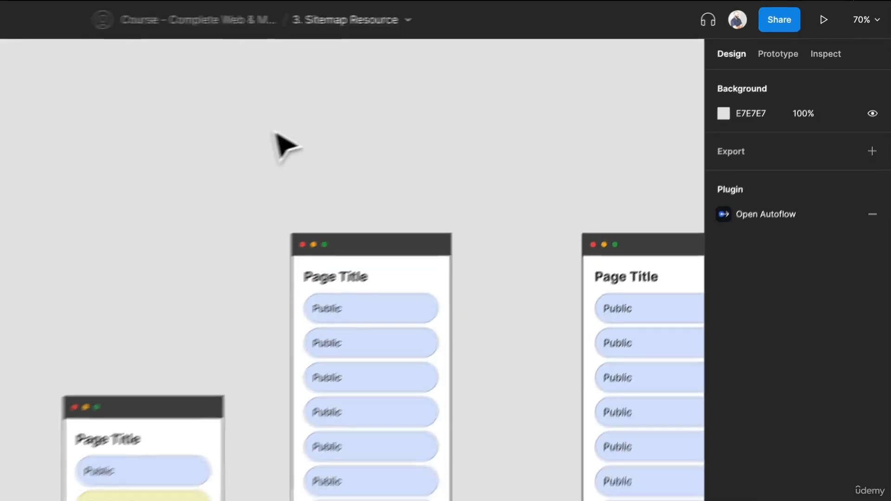